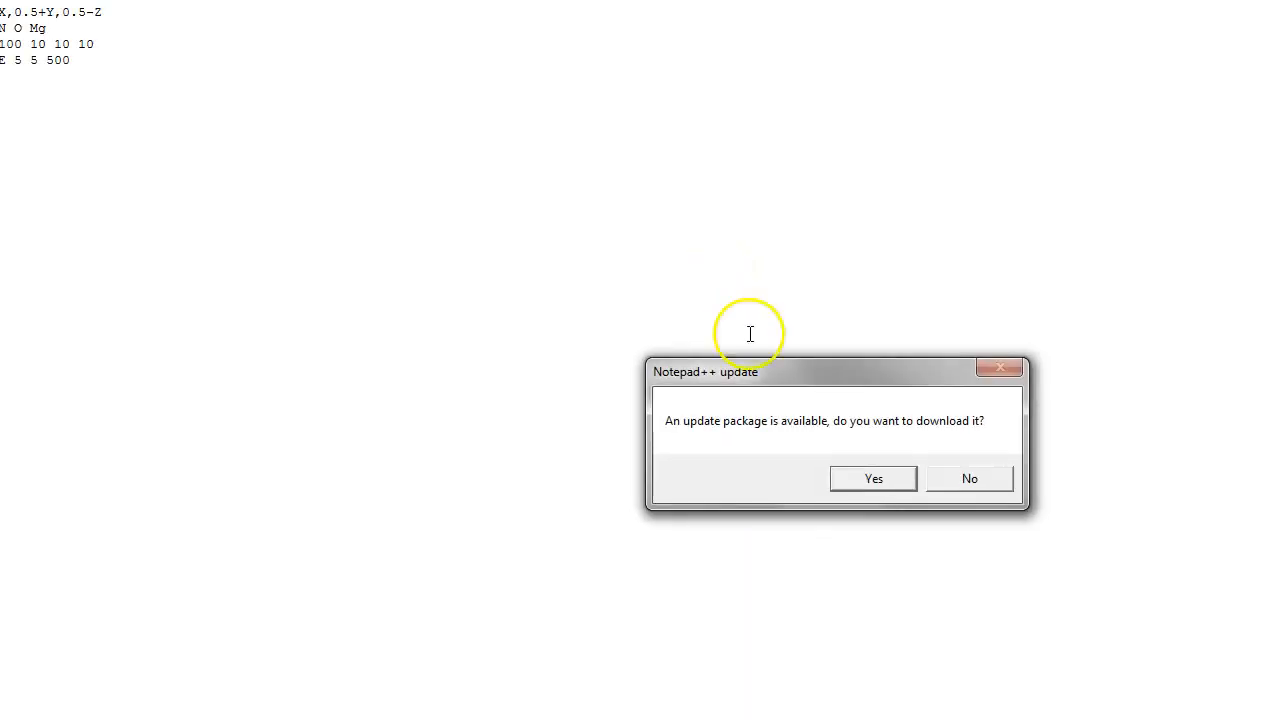
Decline the Notepad++ update and clear the text editor window with p21n.txt away from the file folder
left_click(969, 480)
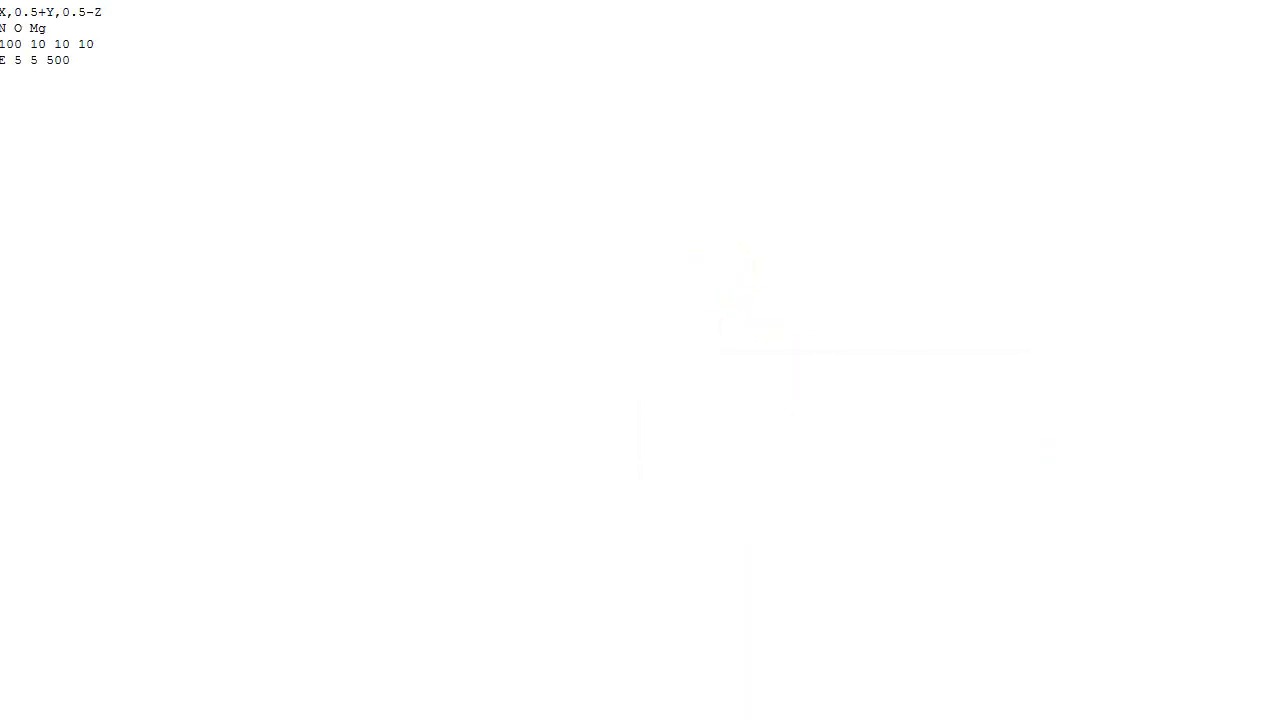
key("super+Down")
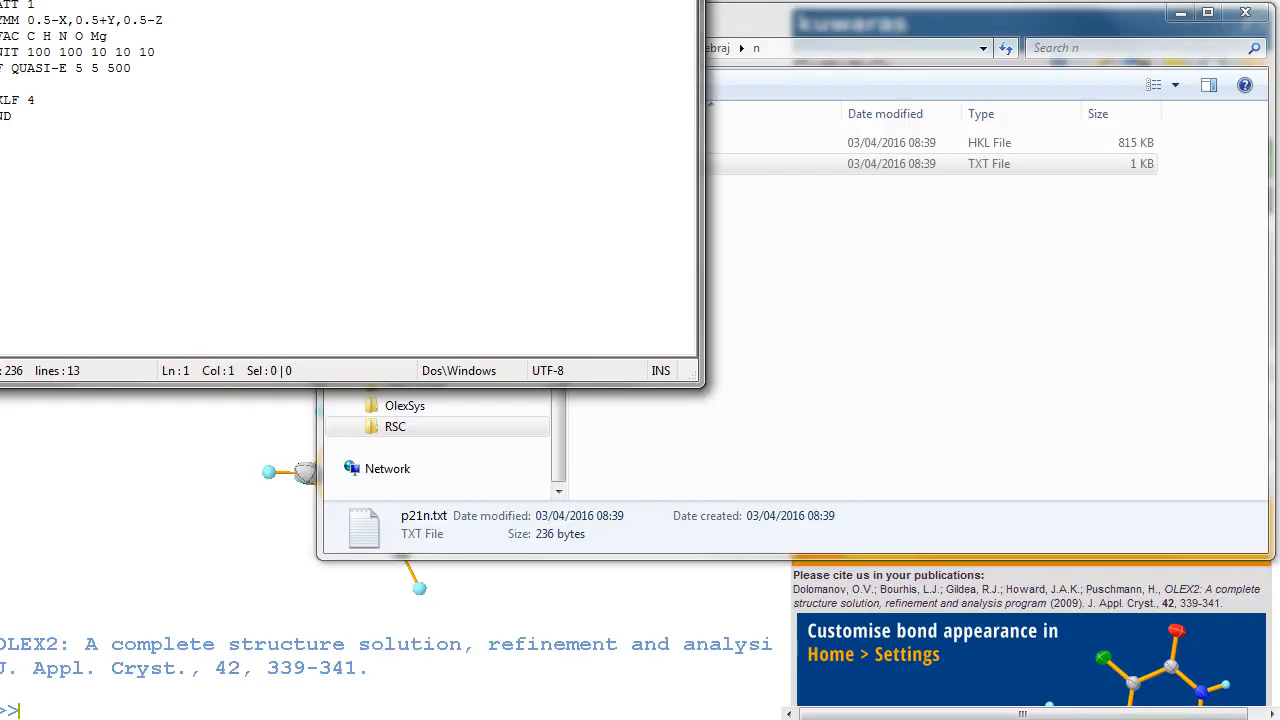
left_click_drag(316, 0, 458, 0)
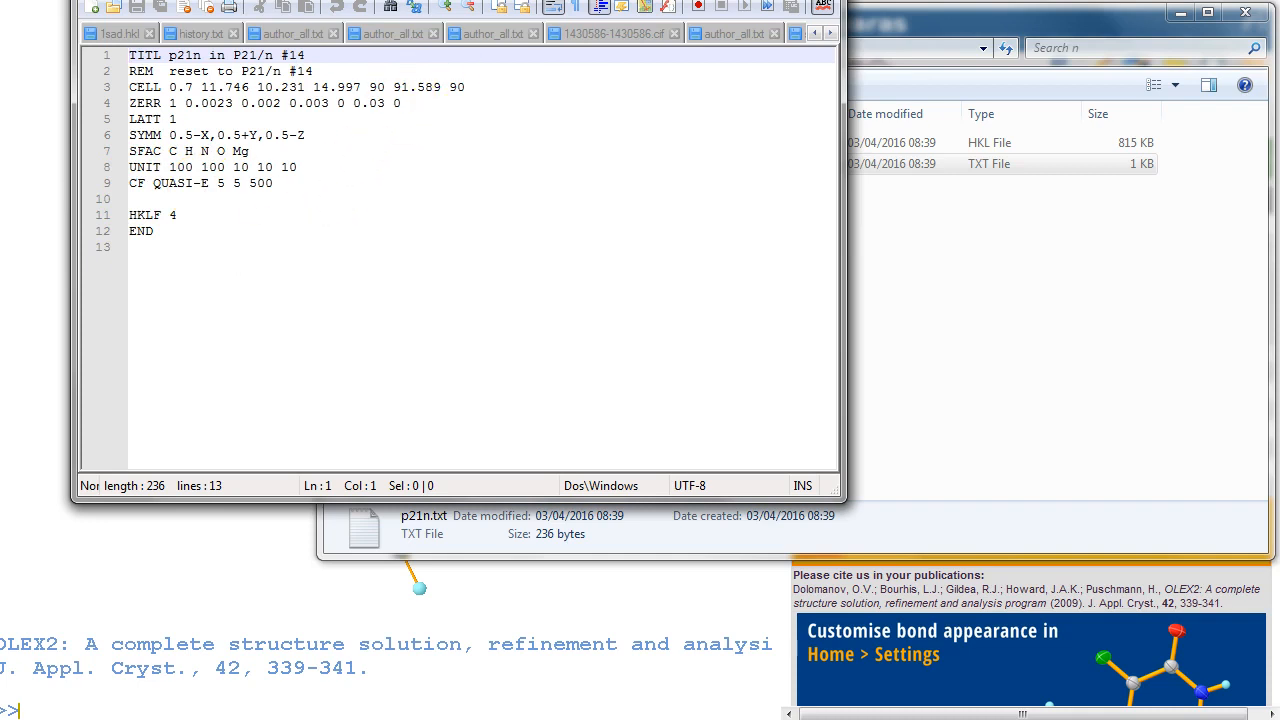
left_click(822, 2)
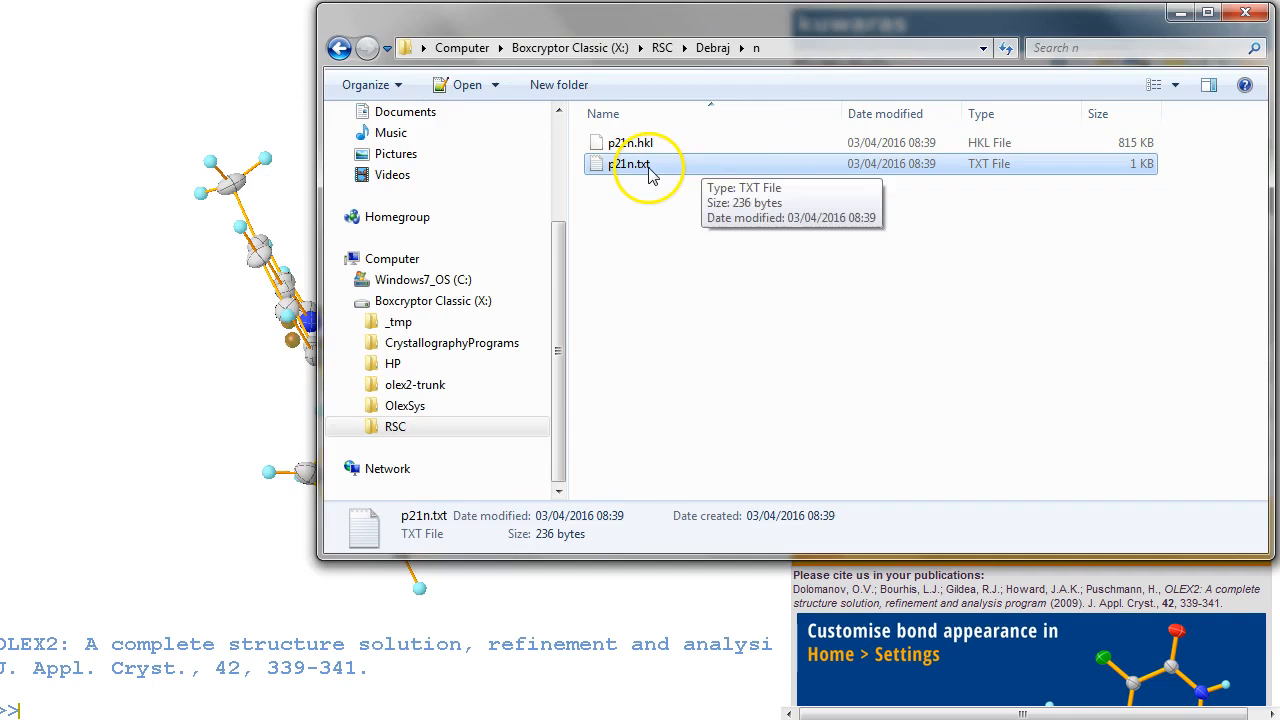
Rename p21n.txt to p21n.ins, accept the extension change, and load the file into Olex2, clearing away the folder window
left_click(649, 169)
left_click(654, 164)
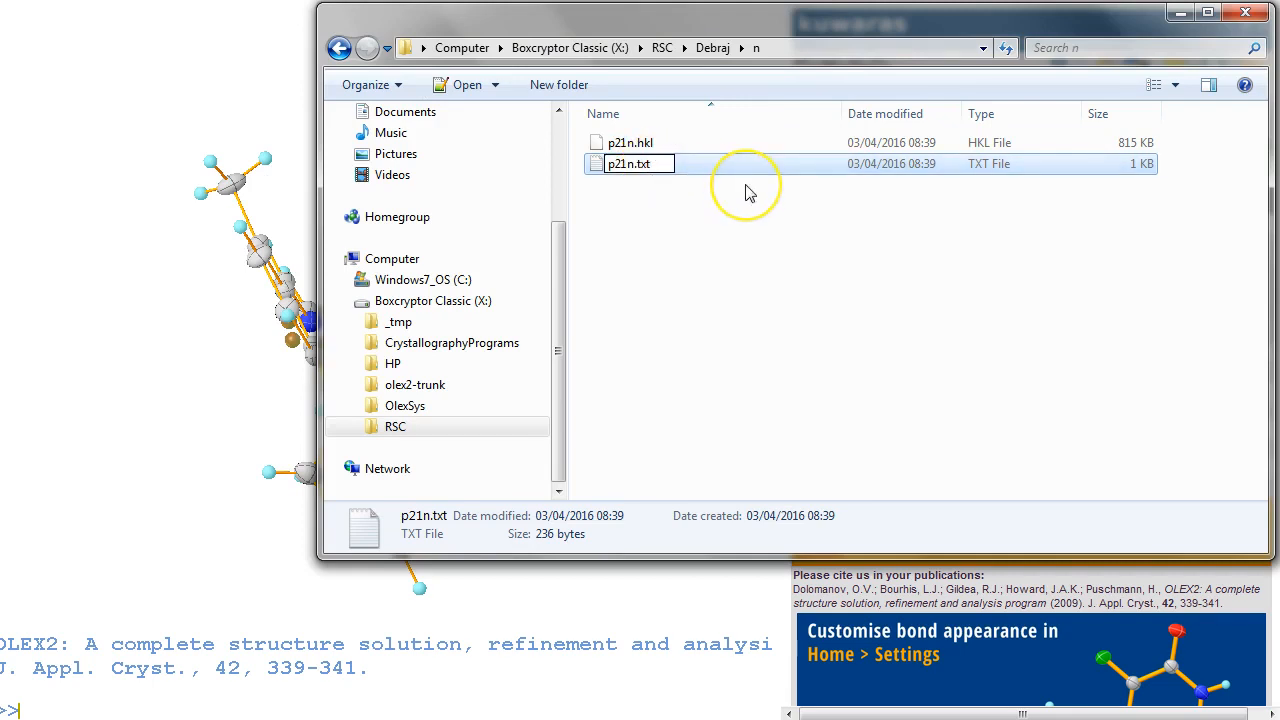
left_click(834, 257)
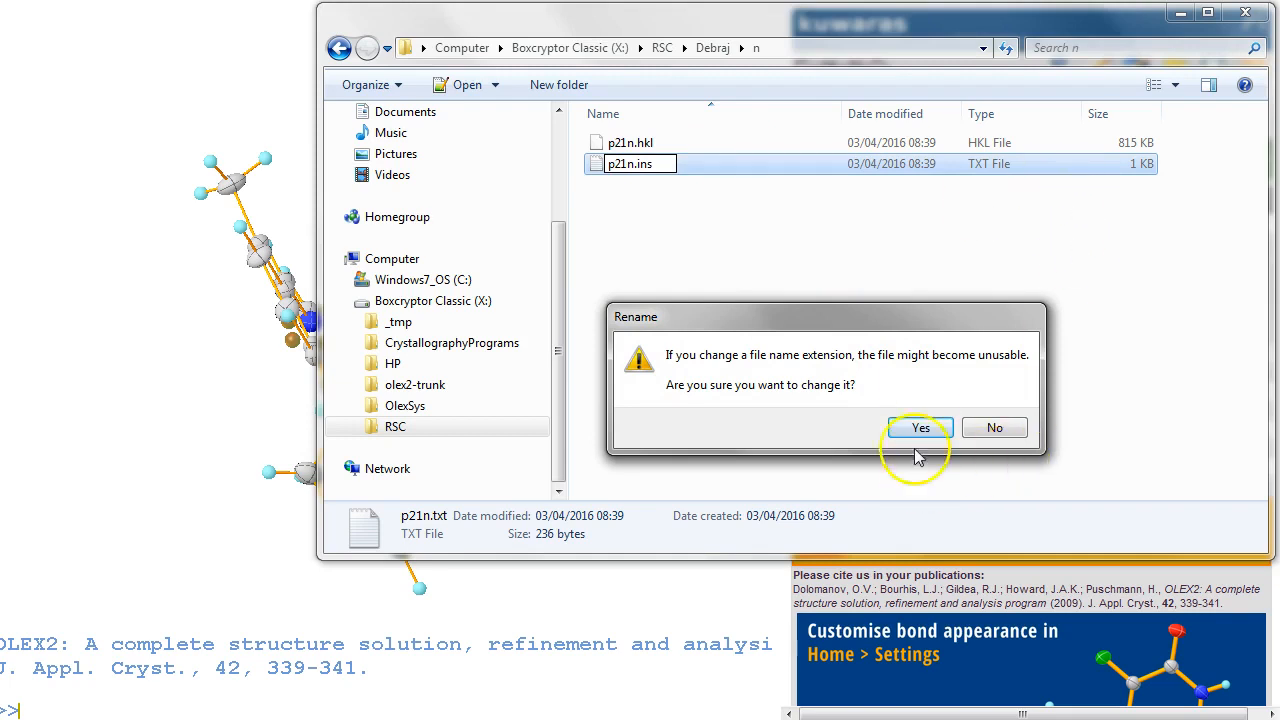
left_click(921, 429)
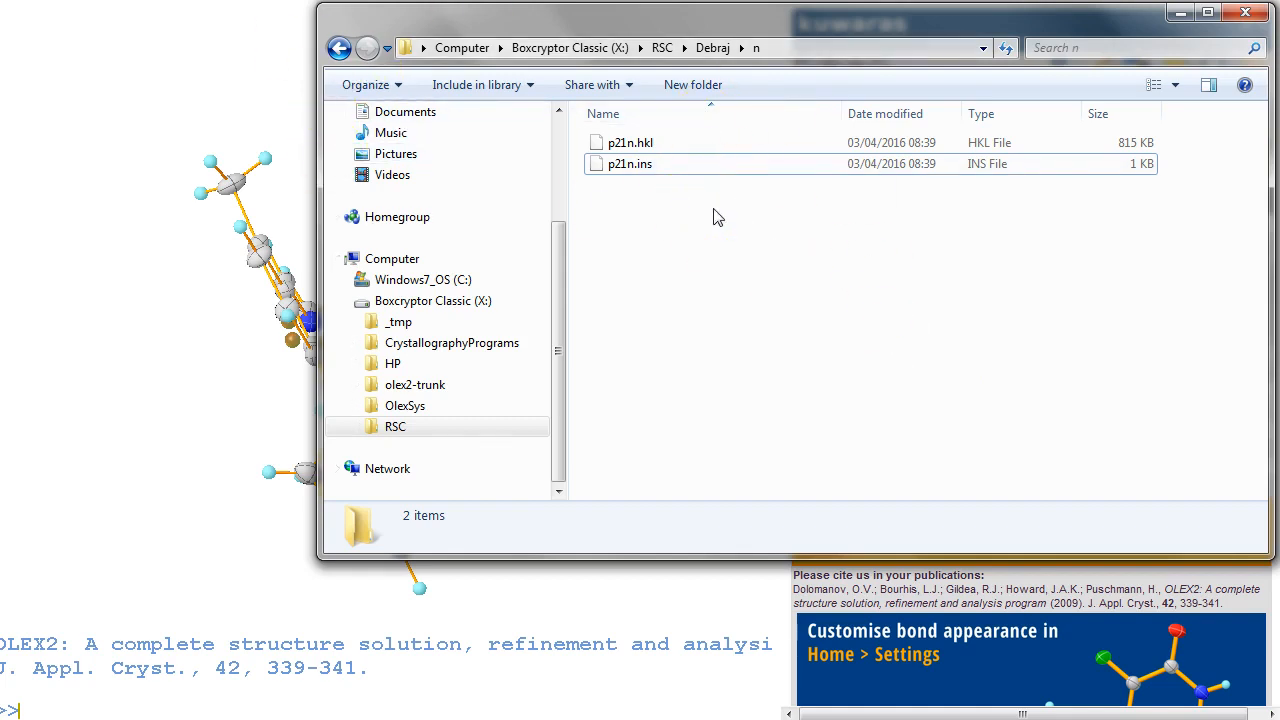
left_click_drag(630, 163, 67, 333)
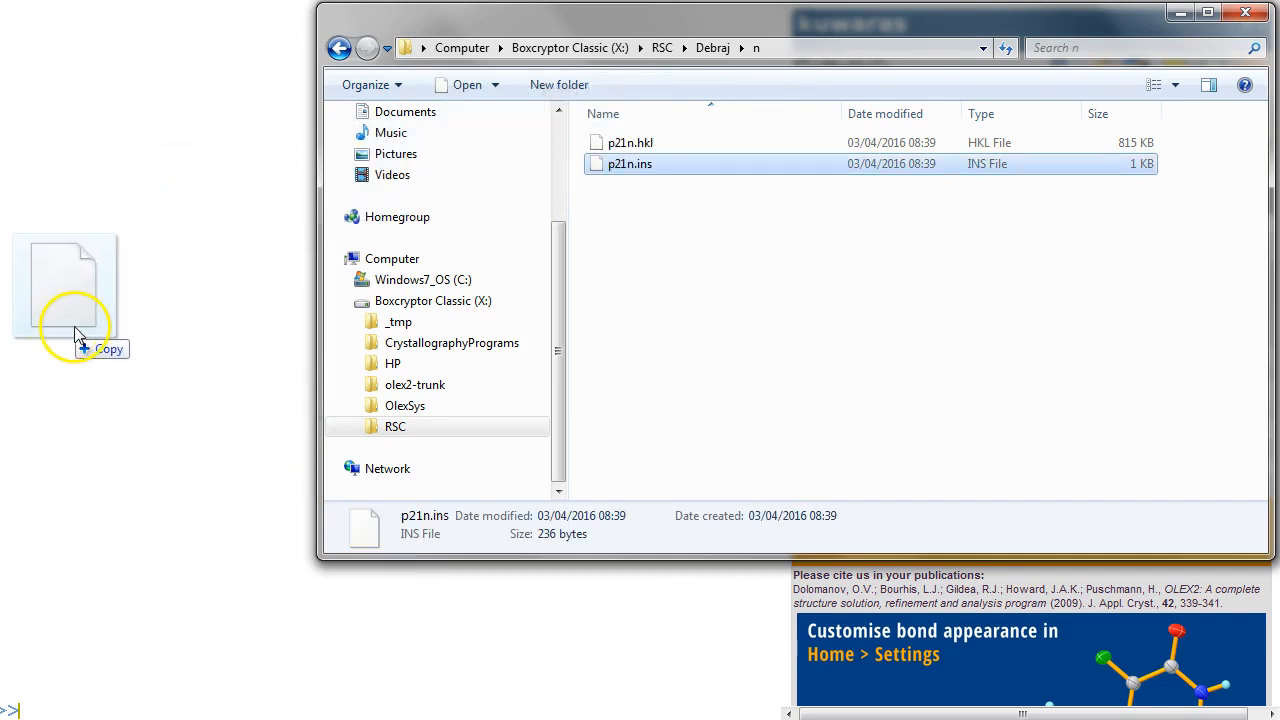
left_click(1180, 26)
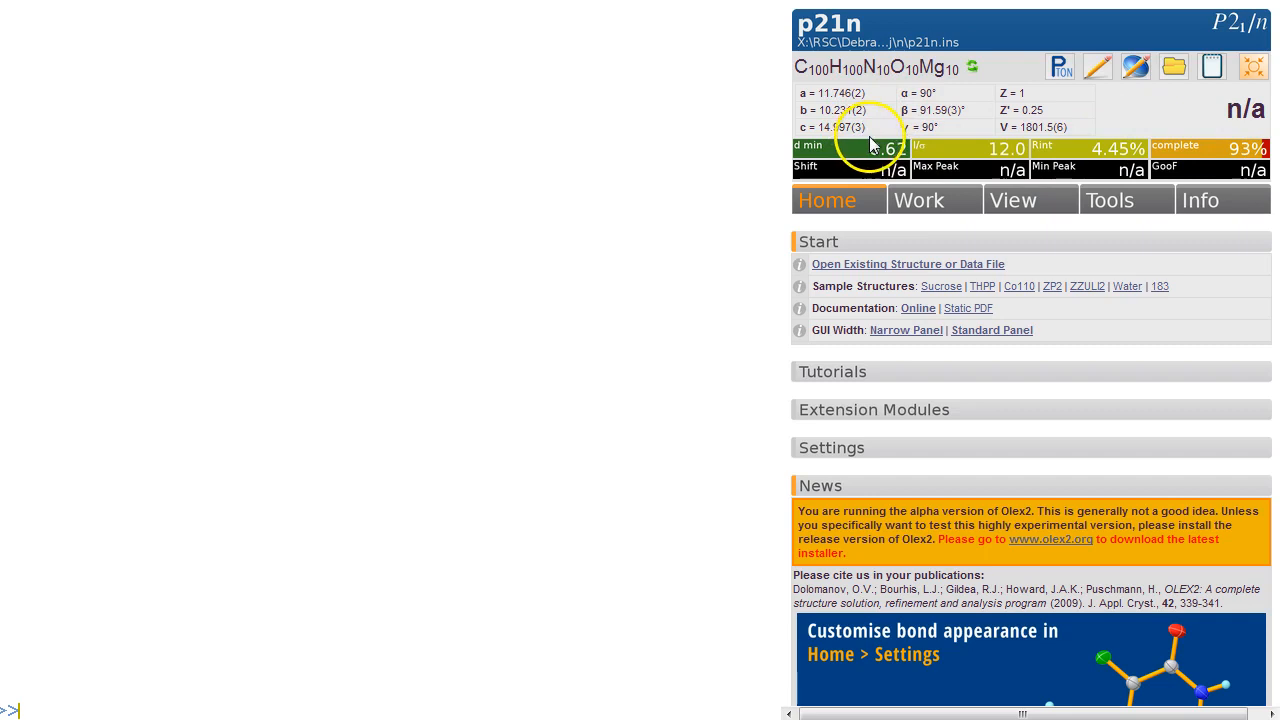
Solve the structure with olex2.solve using Charge Flipping, the p21n.hkl reflection file and space group P21/n
left_click(916, 200)
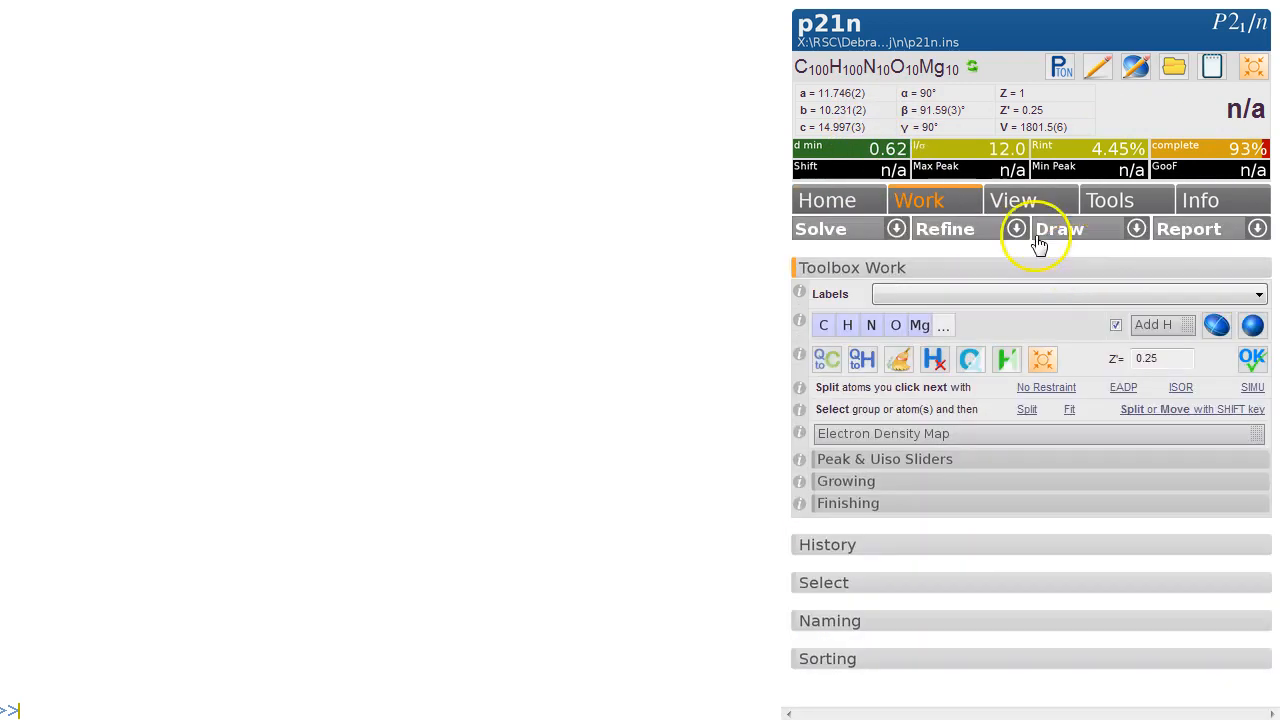
left_click(896, 228)
left_click(1040, 260)
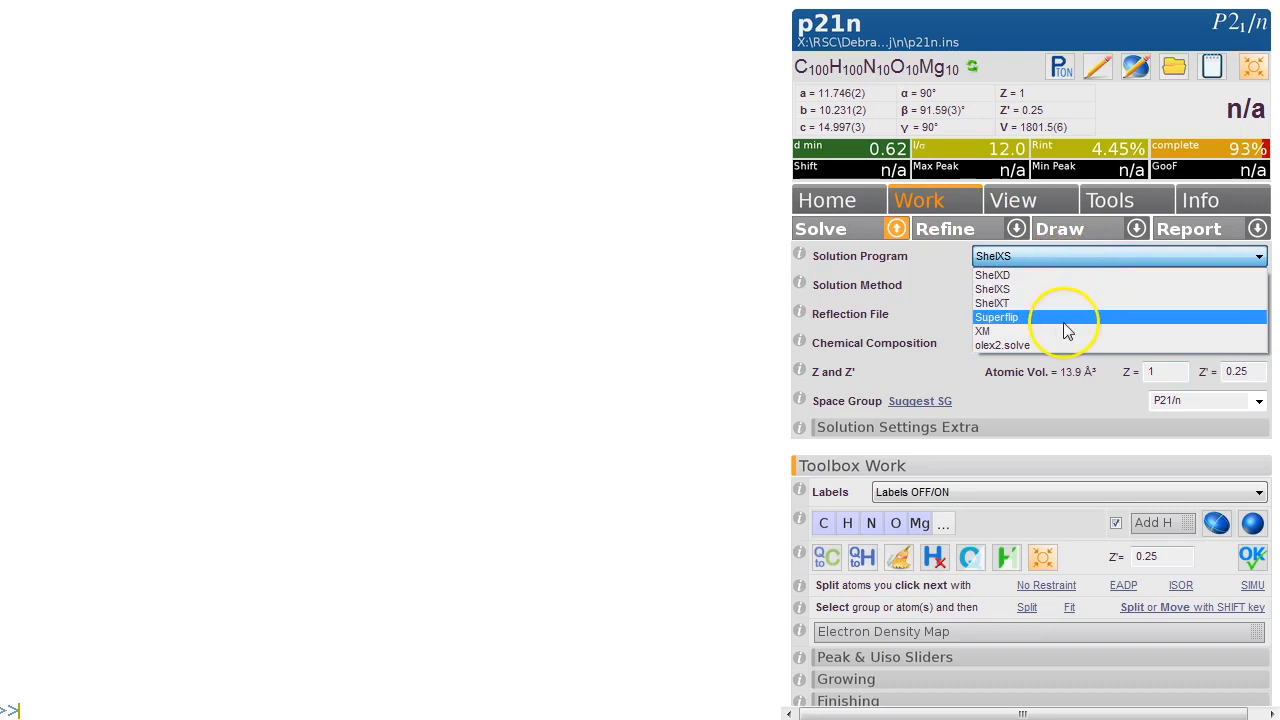
left_click(1085, 345)
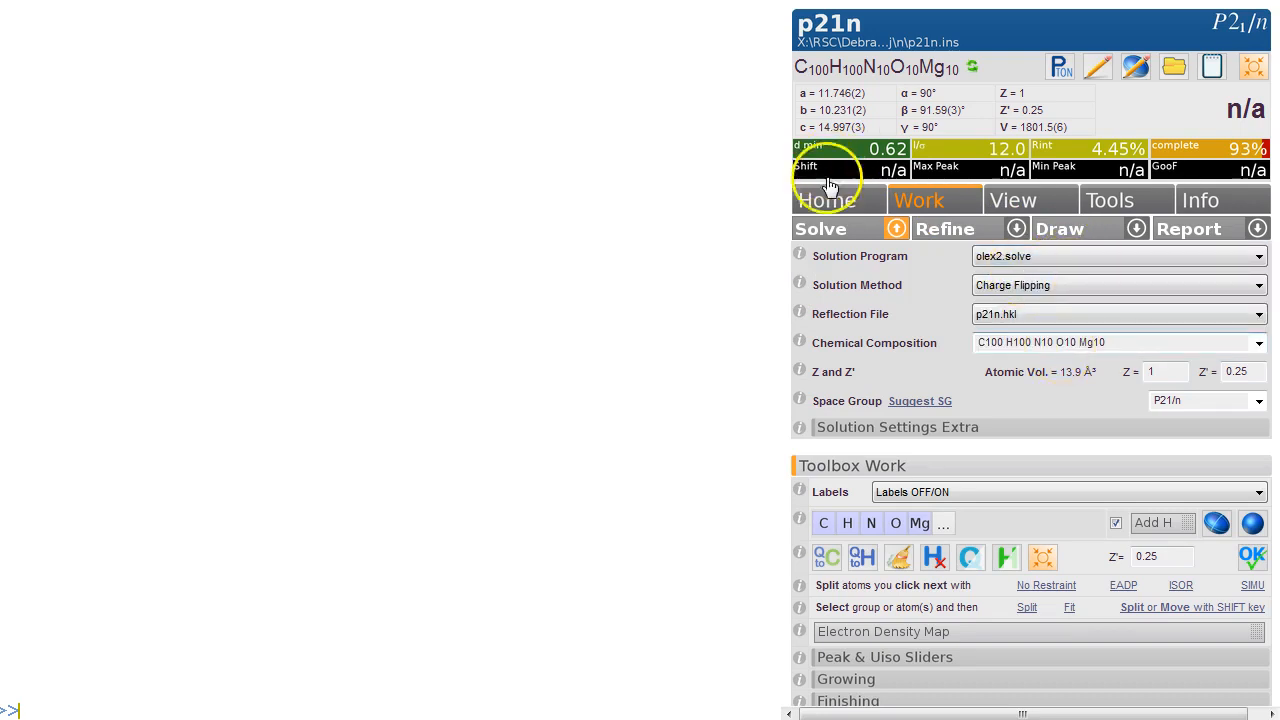
left_click(838, 233)
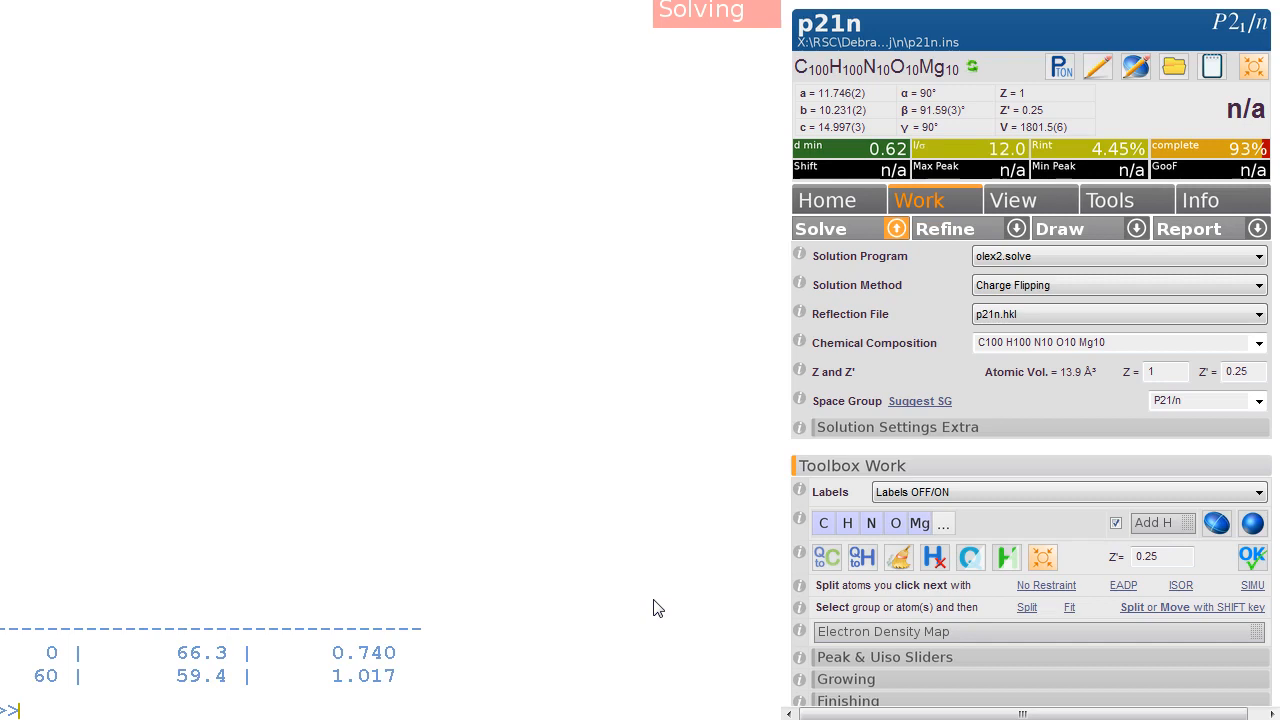
Assign Mg to the four darkest peaks of the solution and refine the model with ShelXL least squares
left_click_drag(662, 309, 403, 334)
left_click(969, 566)
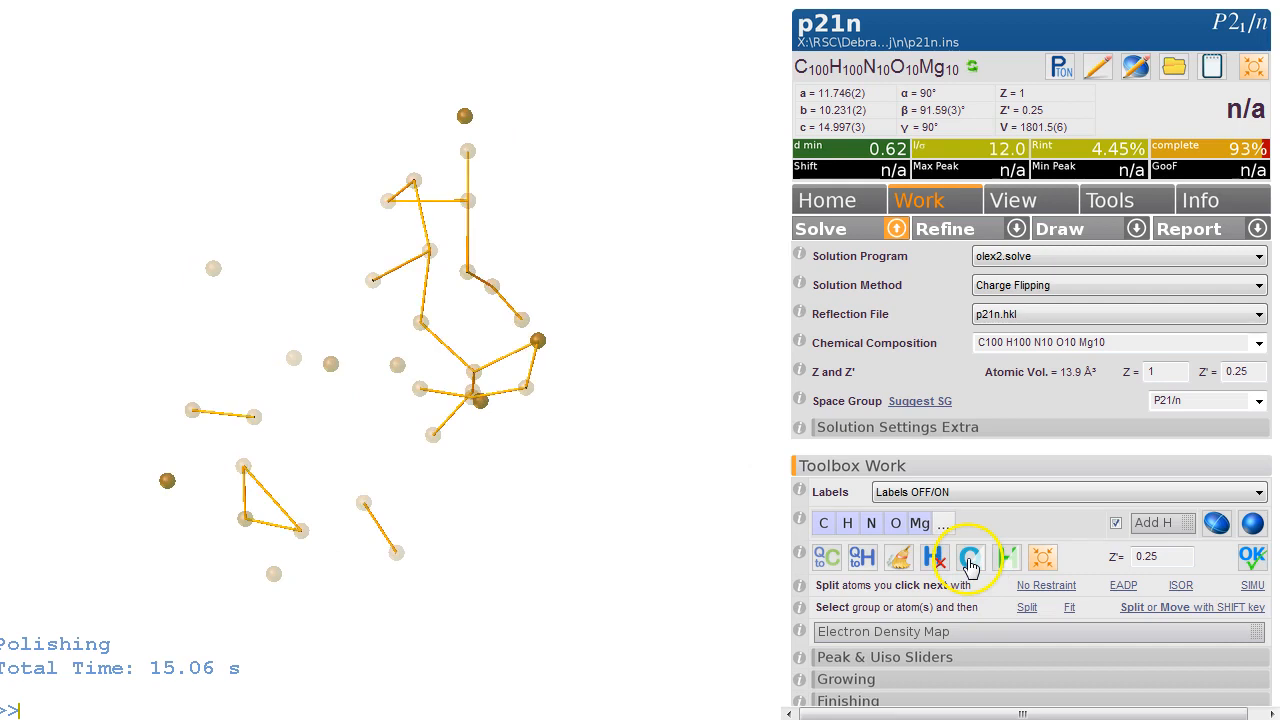
mouse_move(480, 309)
left_mouse_down()
mouse_move(608, 331)
mouse_move(687, 362)
mouse_move(651, 314)
mouse_move(514, 297)
mouse_move(423, 349)
mouse_move(349, 418)
mouse_move(331, 517)
mouse_move(366, 591)
mouse_move(409, 609)
mouse_move(334, 531)
mouse_move(333, 566)
left_mouse_up()
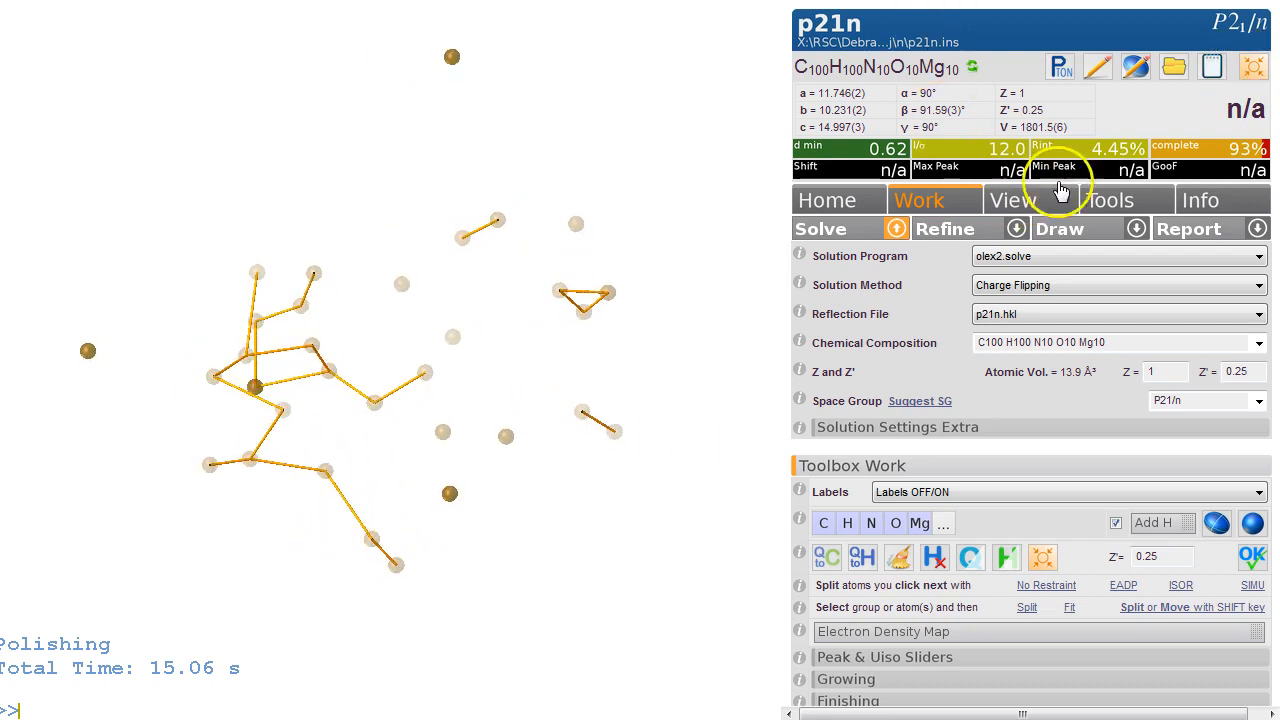
left_click_drag(186, 323, 266, 320)
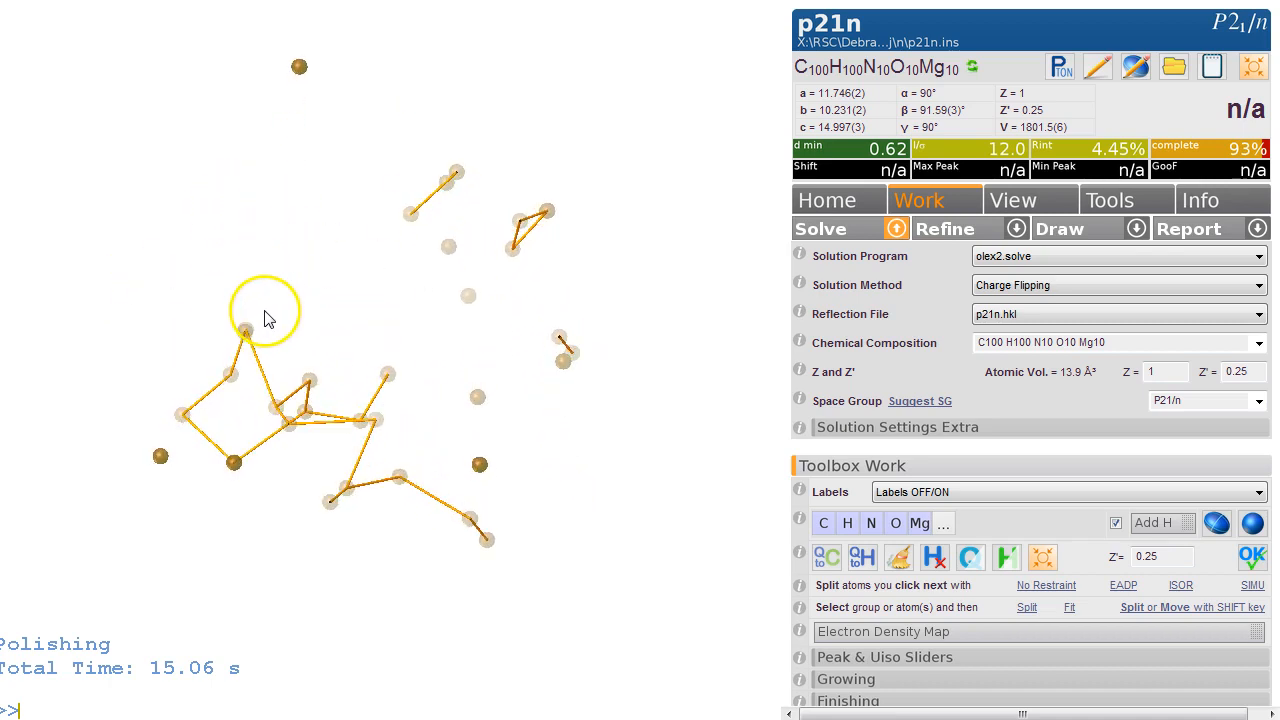
left_click(479, 464)
left_click(235, 463)
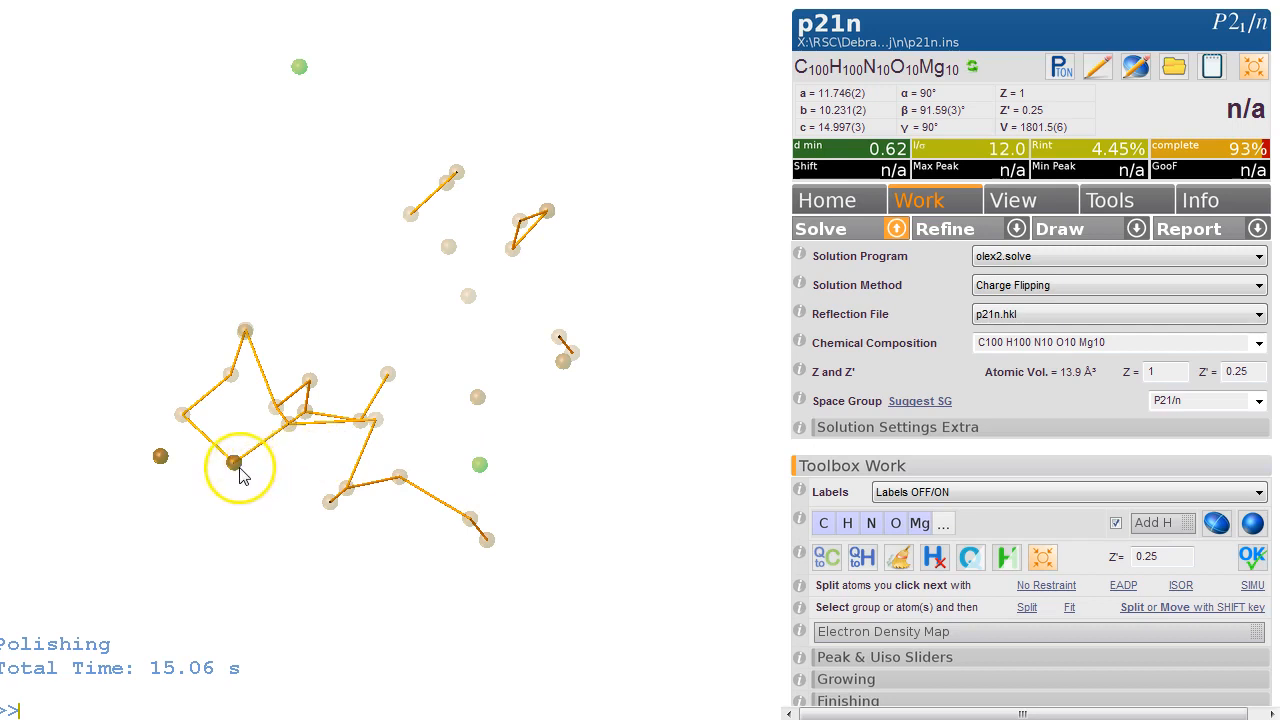
left_click(161, 458)
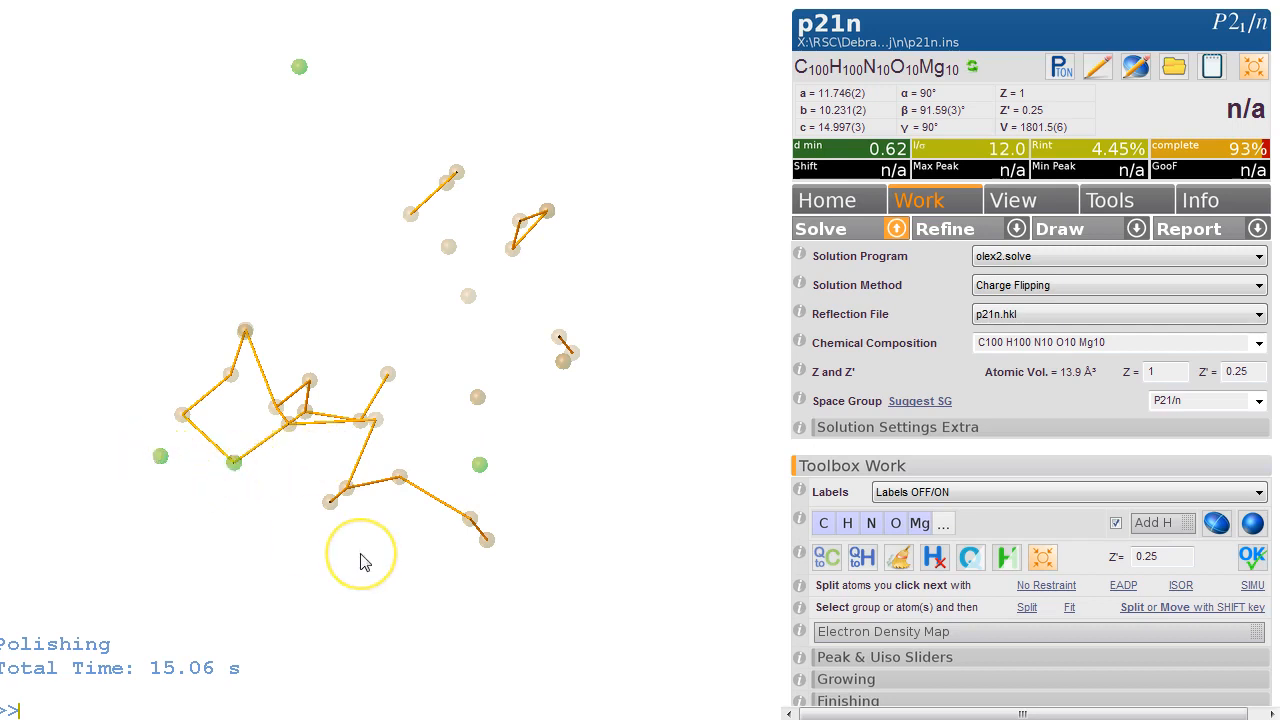
key("Return")
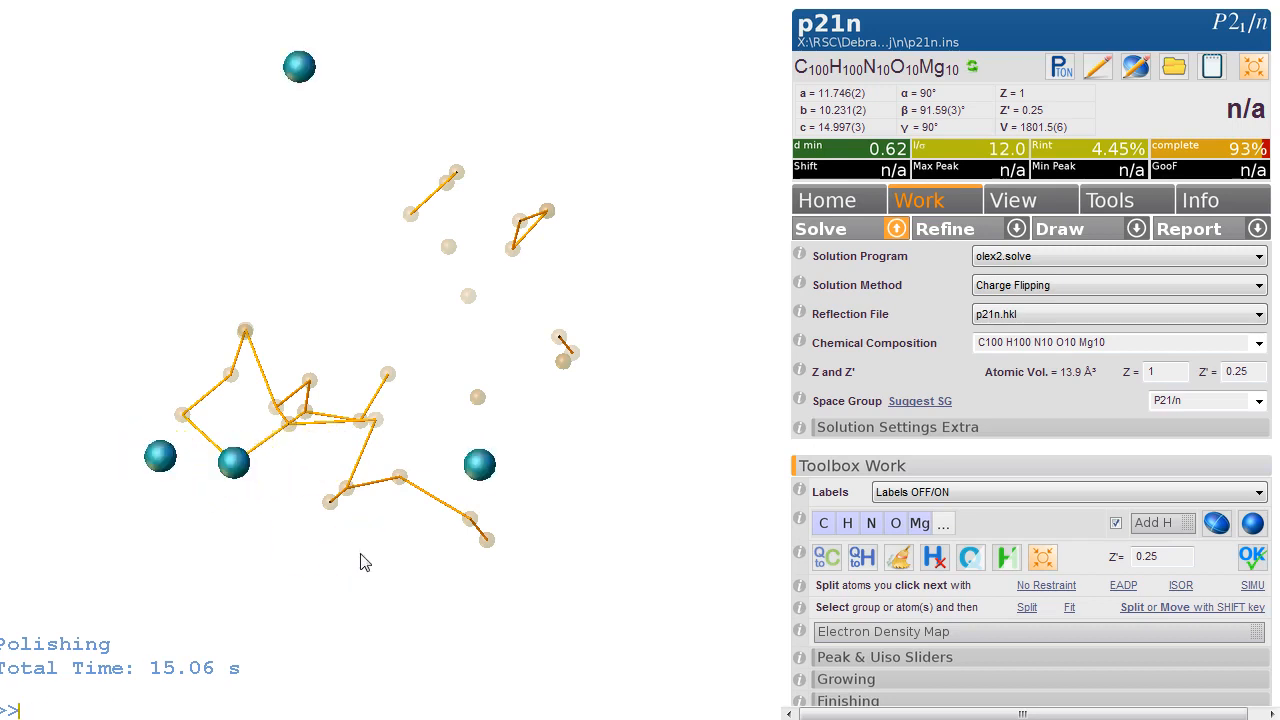
left_click(1015, 228)
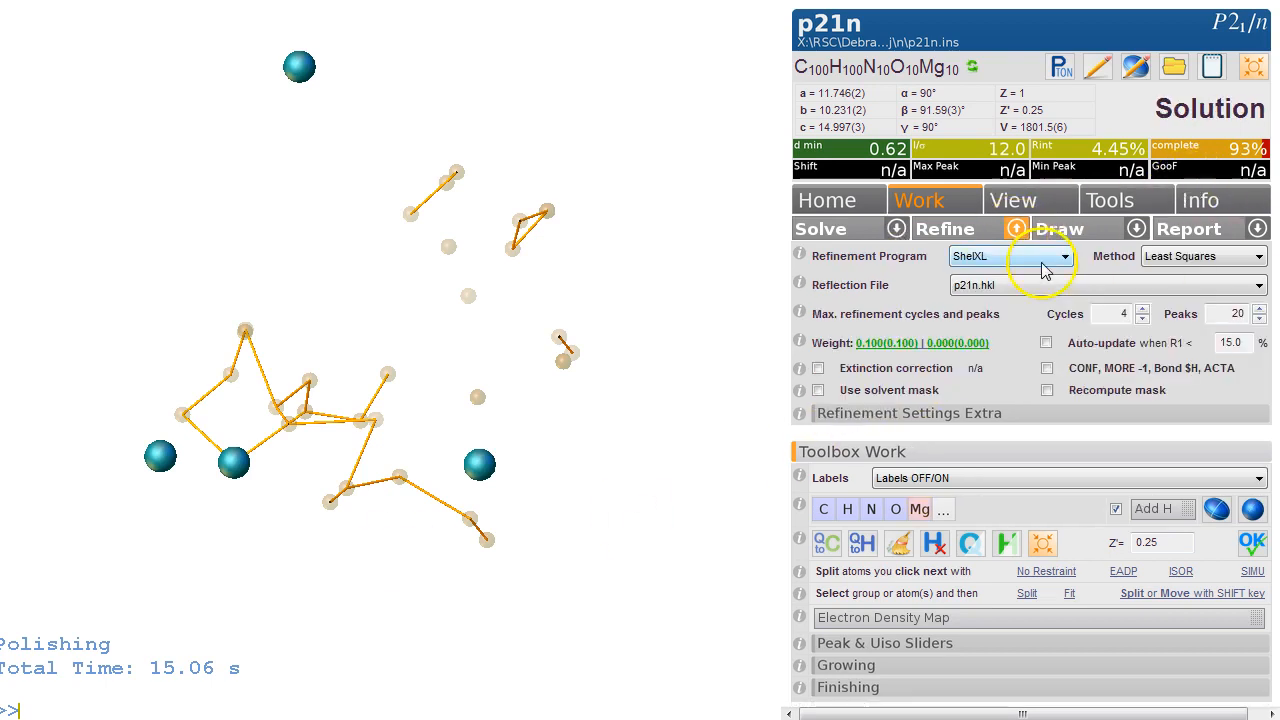
left_click(920, 229)
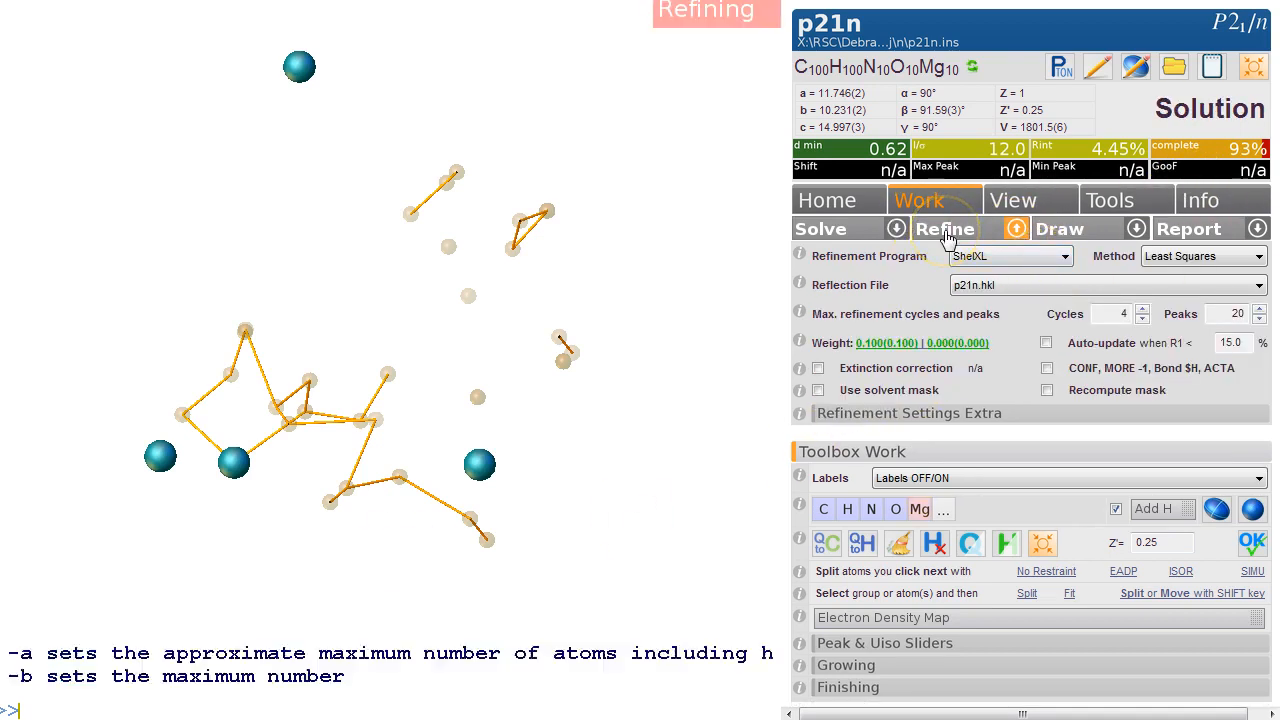
Assign oxygen to six electron density peaks bonded to the magnesium atoms
left_click_drag(434, 246, 595, 115)
left_click(291, 127)
left_click(339, 213)
left_click(424, 112)
left_click_drag(527, 139, 590, 163)
left_click(559, 205)
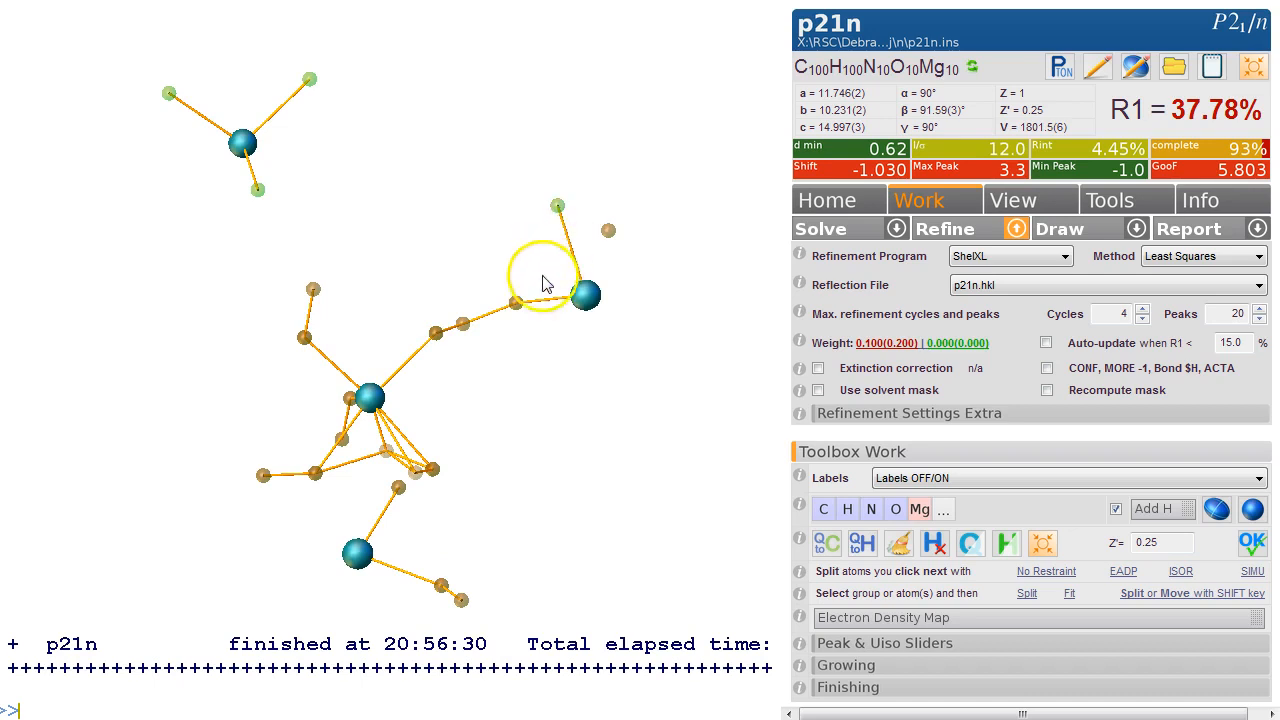
left_click(515, 302)
left_click_drag(305, 315, 323, 274)
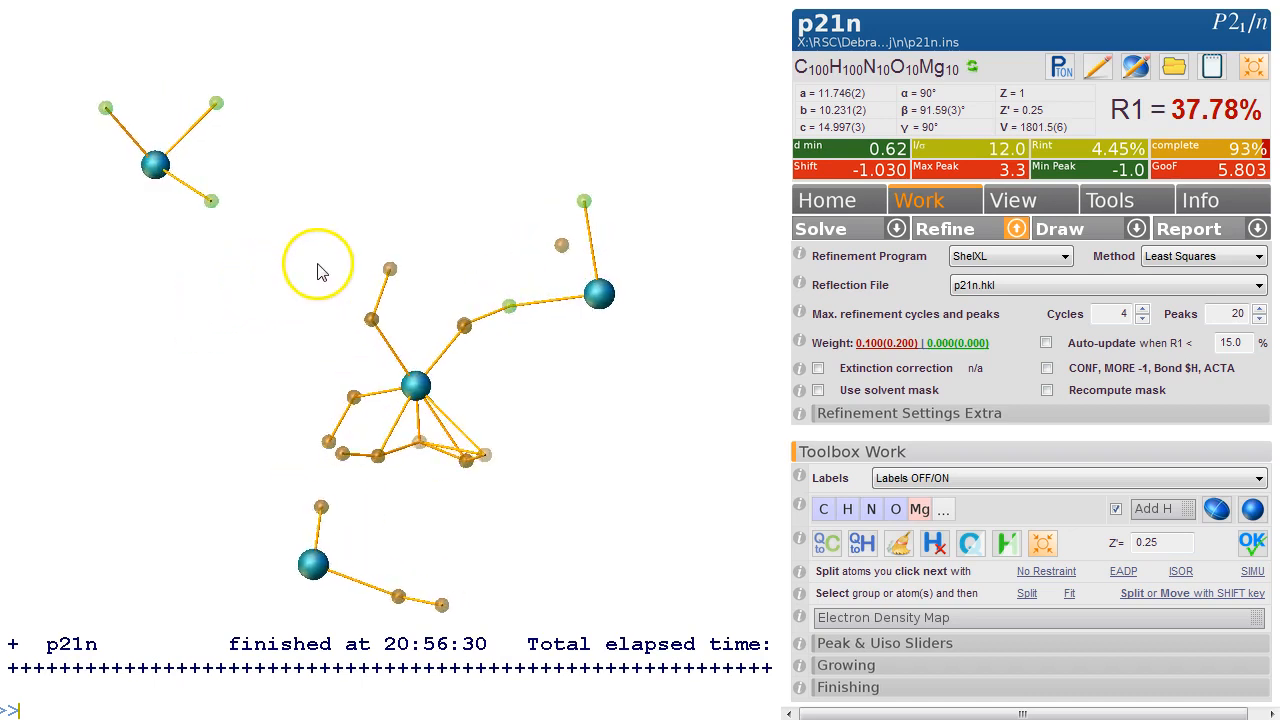
left_click(371, 319)
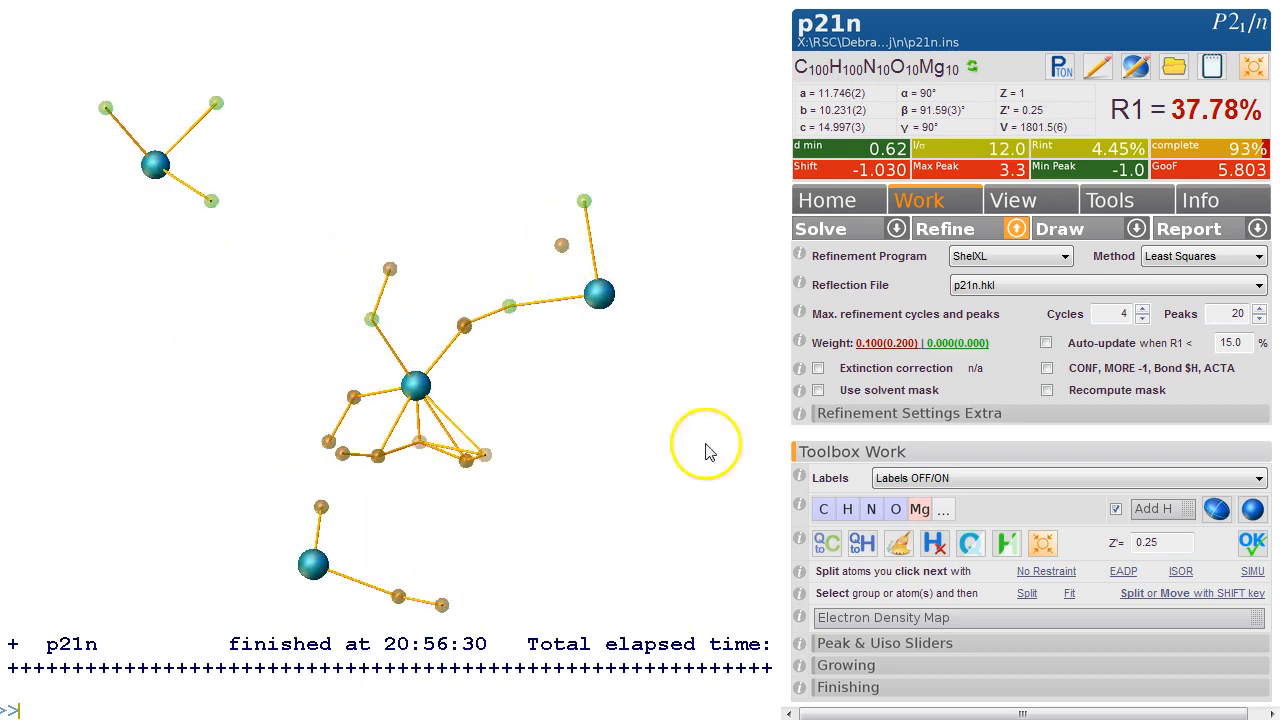
left_click(900, 511)
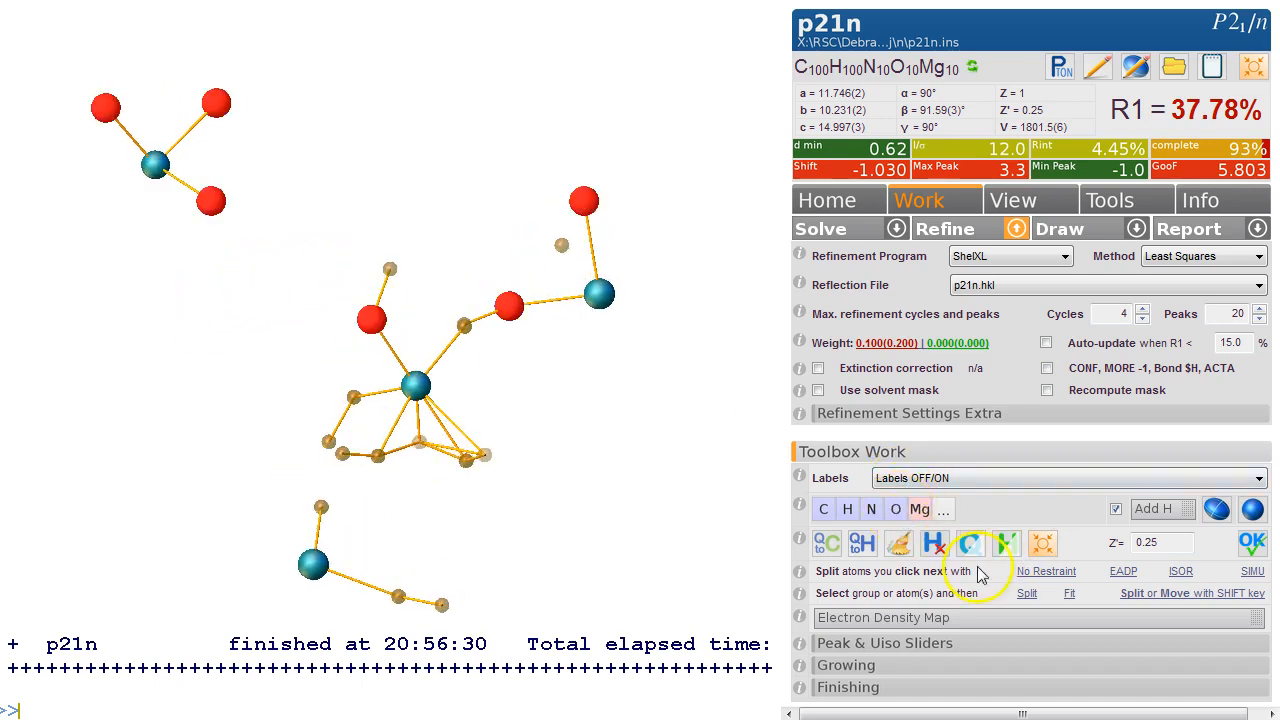
Name four further peaks around the magnesium atoms as oxygen, leave the naming mode and refine the model again
left_click(900, 514)
left_click(320, 507)
left_click(398, 597)
left_click_drag(609, 549, 508, 246)
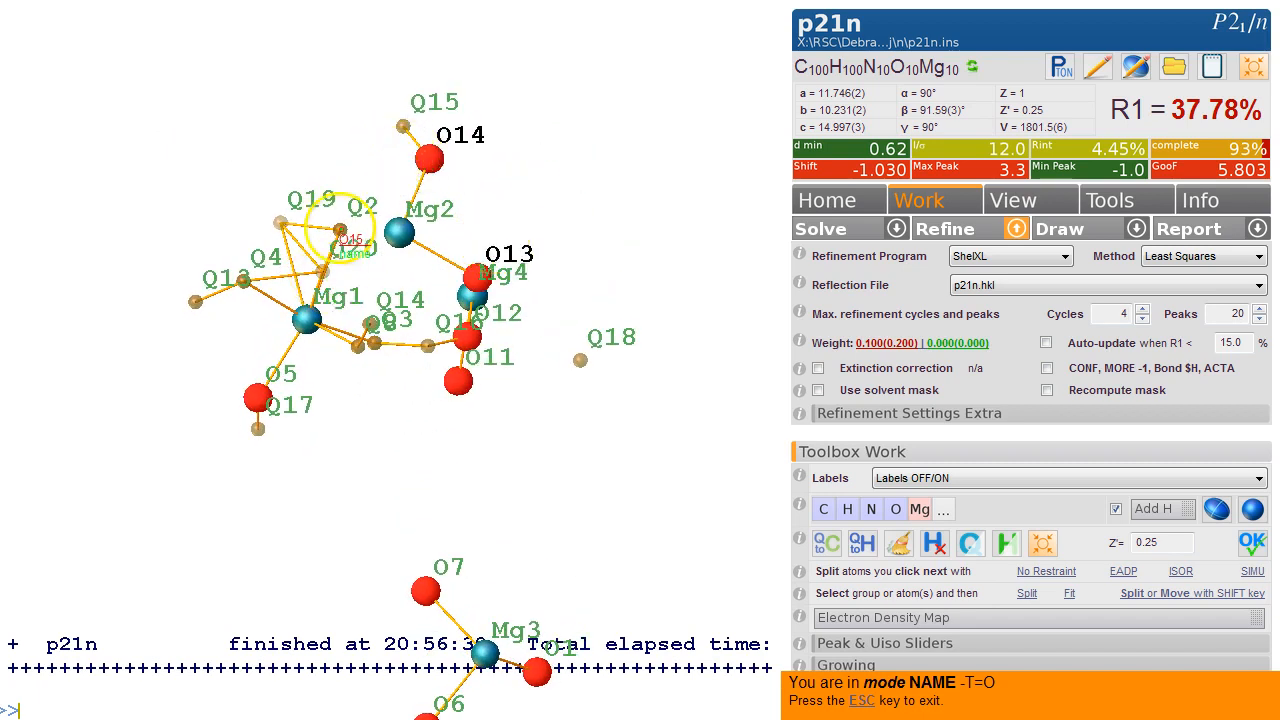
left_click_drag(341, 237, 215, 290)
left_click(228, 292)
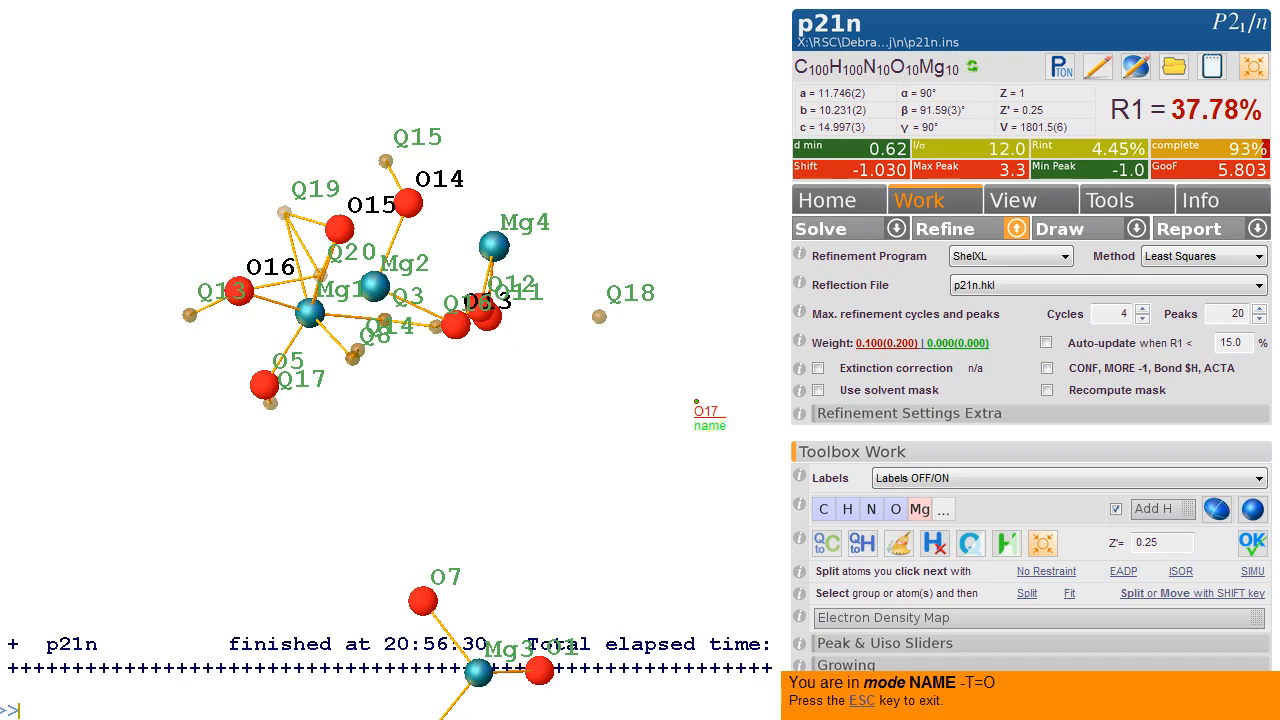
left_click(868, 702)
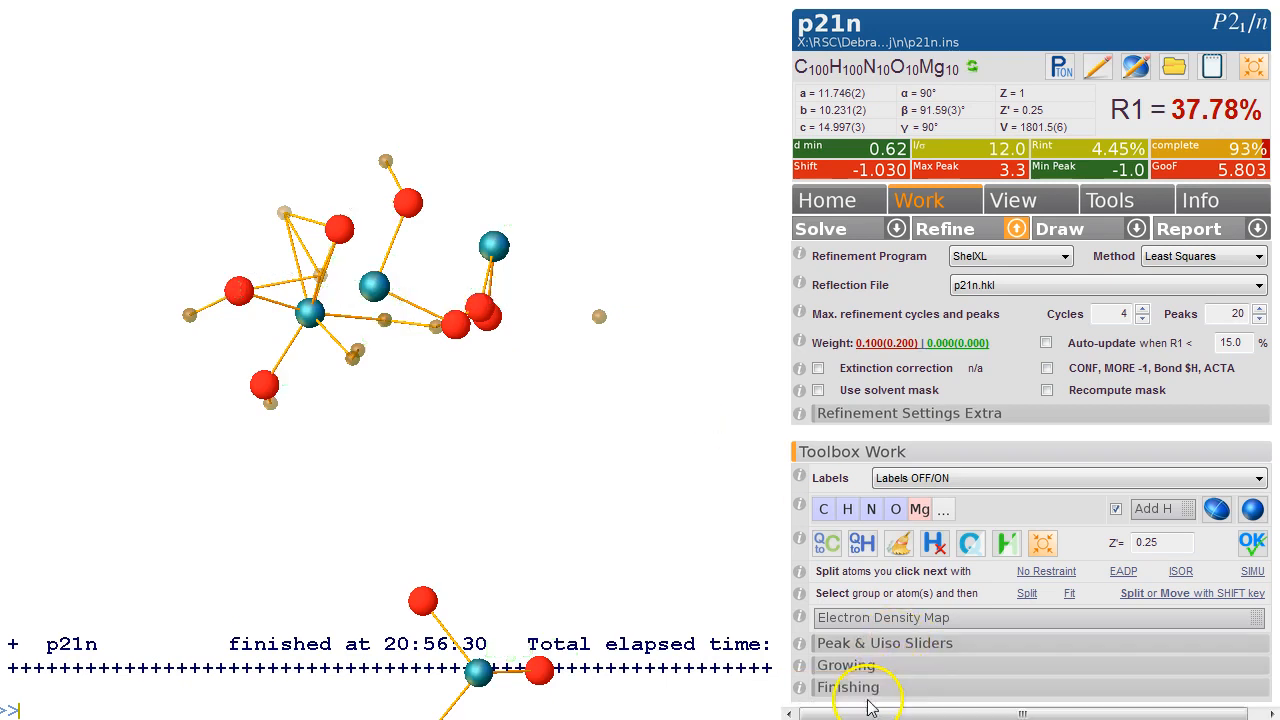
left_click_drag(503, 434, 570, 343)
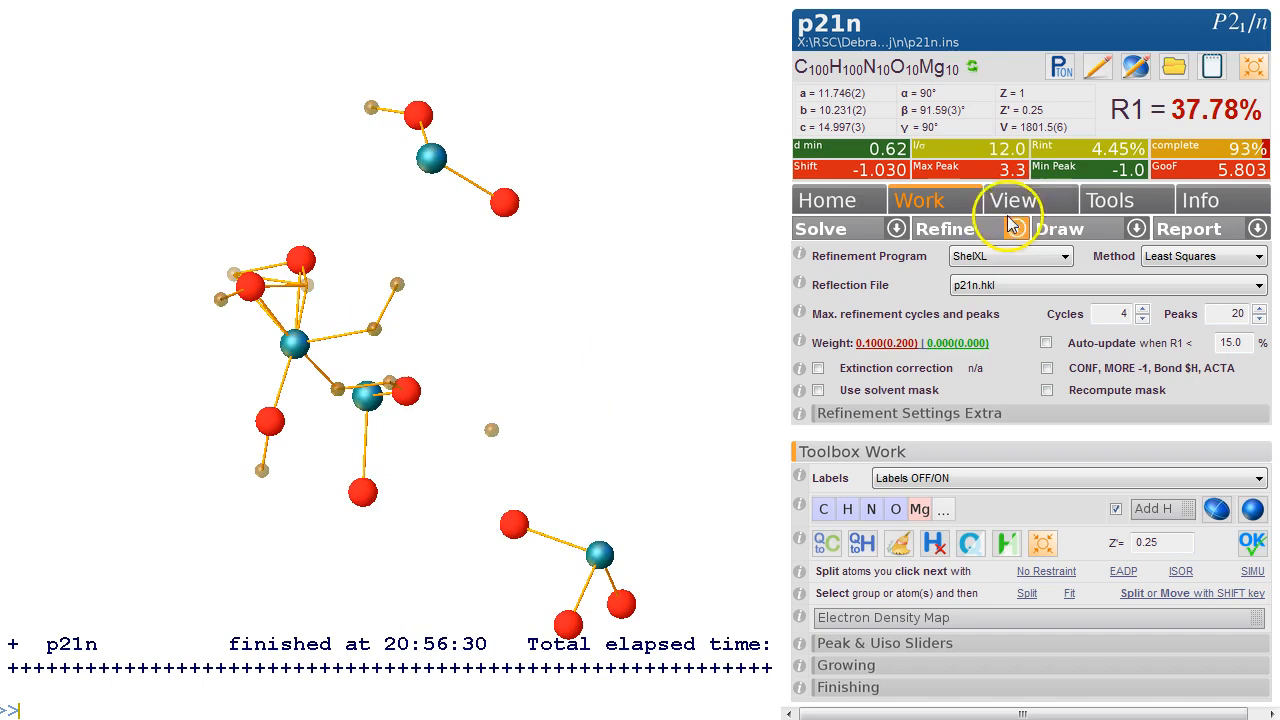
left_click(948, 230)
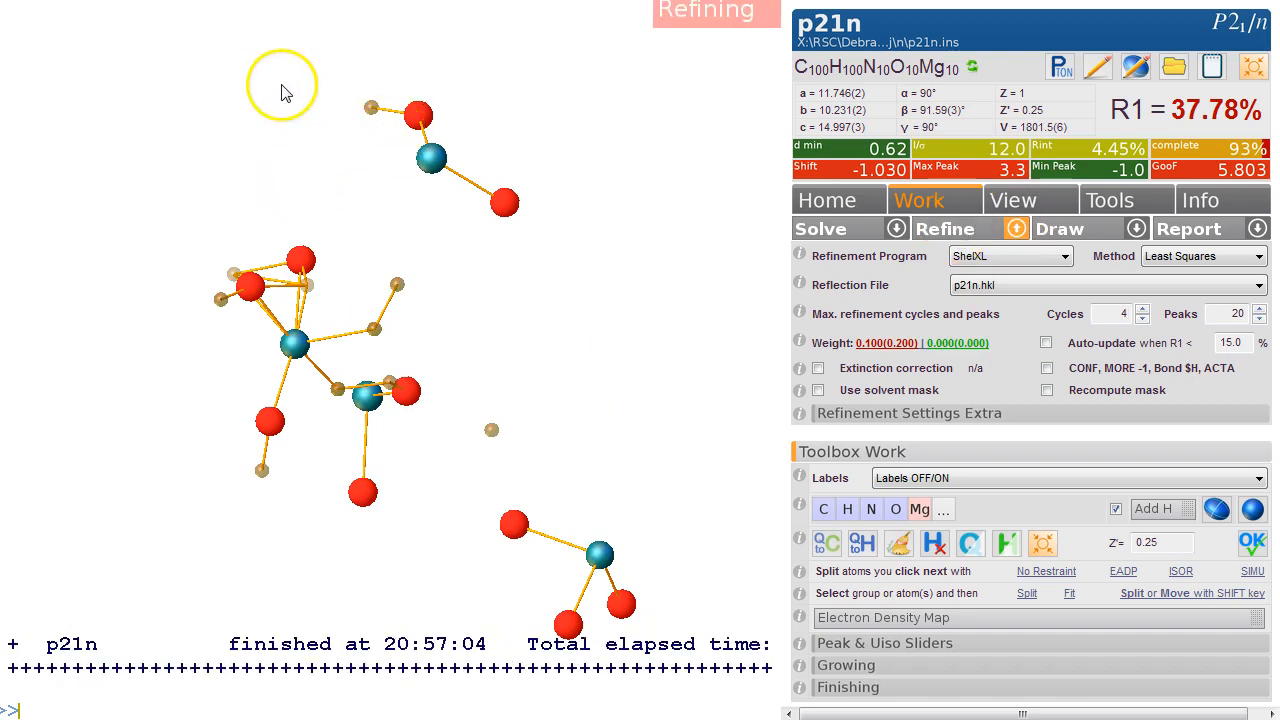
Assign oxygen to the two dark peaks bonded to the central magnesium atom
left_click_drag(622, 273, 500, 246)
left_click_drag(523, 313, 527, 240)
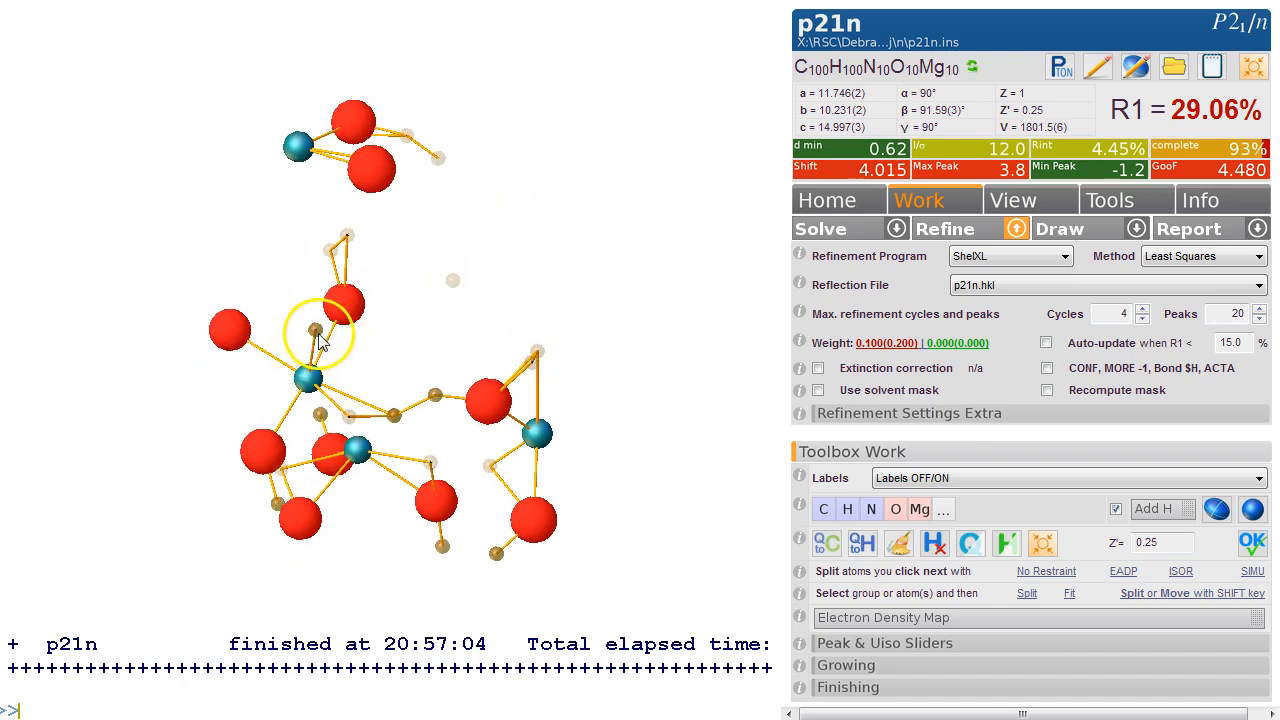
left_click(394, 414)
left_click(435, 395)
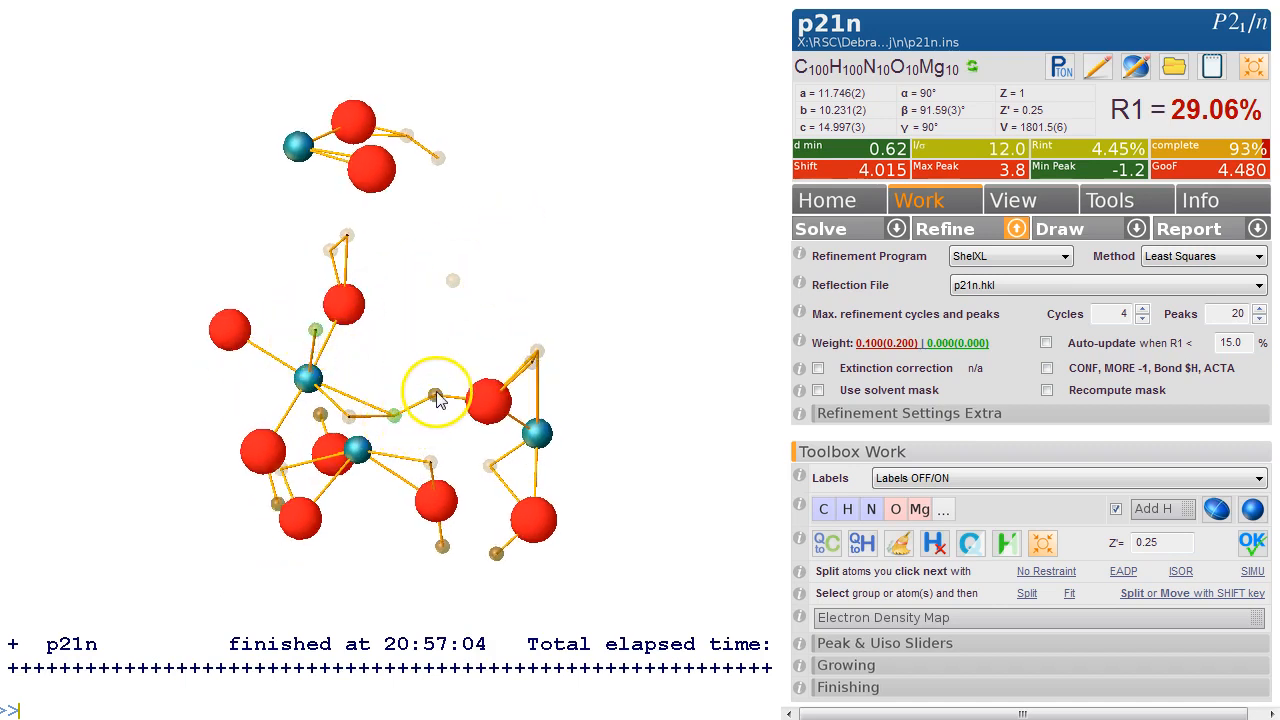
left_click(895, 512)
Assign carbon to the peak lying between the newly assigned oxygen and the oxygen of the neighbouring magnesium
left_click_drag(414, 291, 434, 329)
left_click(409, 397)
left_click(822, 512)
Refine the model with the added oxygen and carbon atoms using ShelXL least squares
left_click_drag(666, 303, 592, 372)
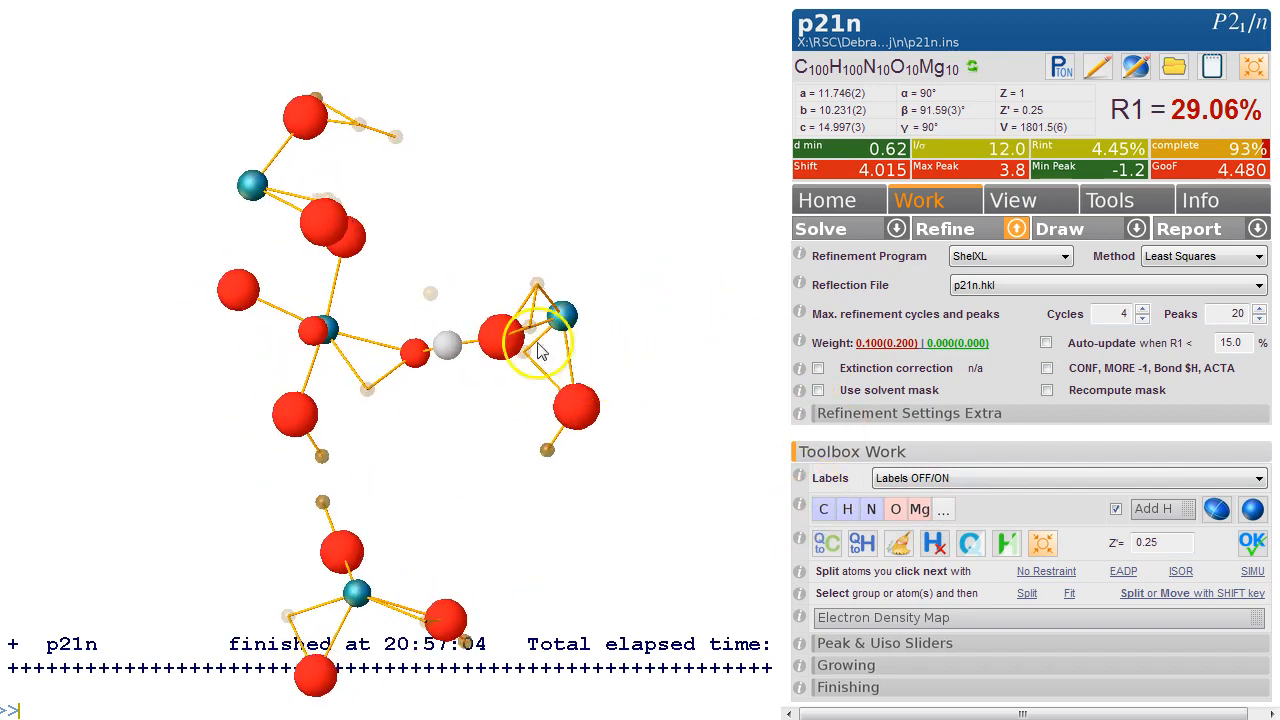
left_click_drag(451, 363, 441, 397)
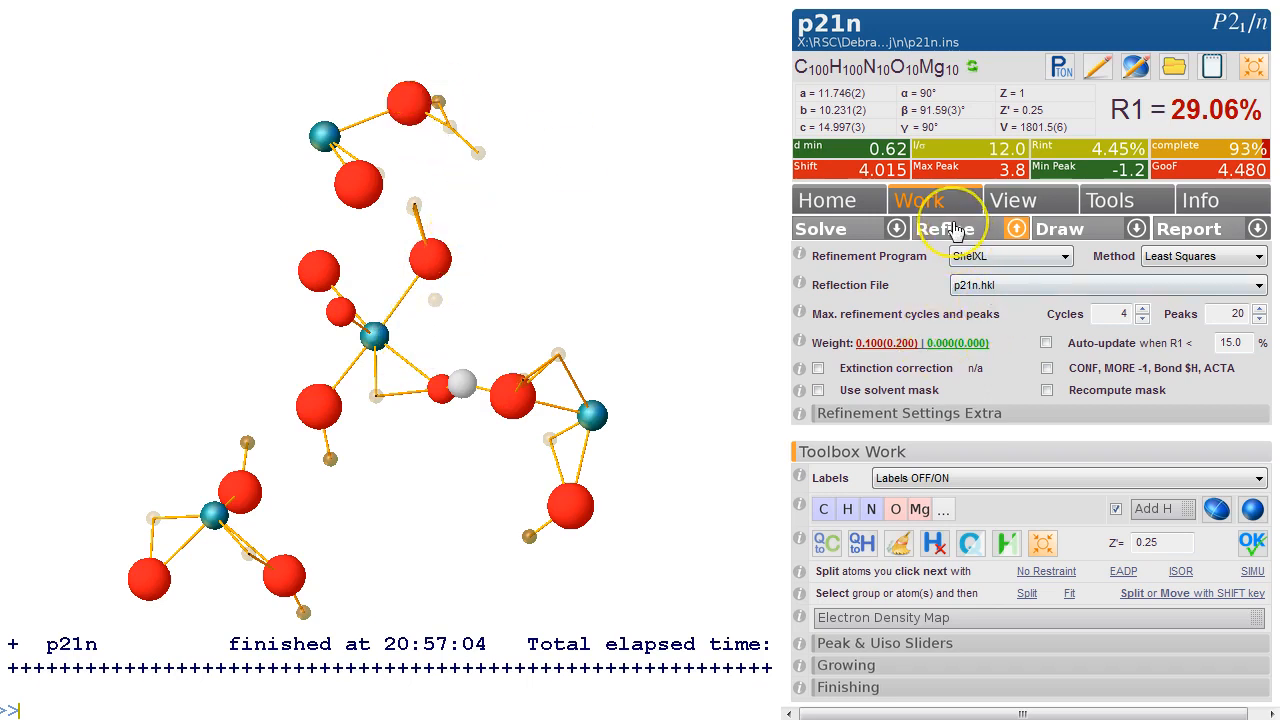
left_click(955, 230)
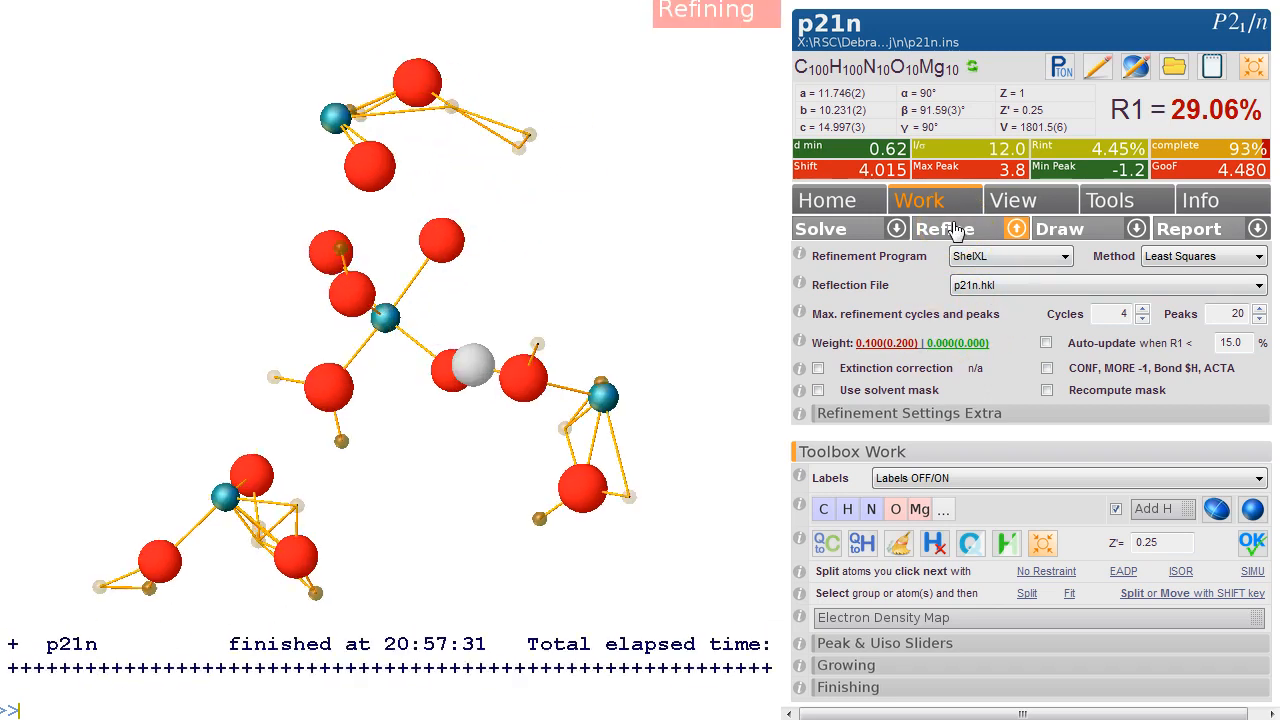
Assemble the separated fragments into one compact cluster and assign carbon to the dark peak bridging two oxygen atoms
left_click_drag(571, 229, 251, 278)
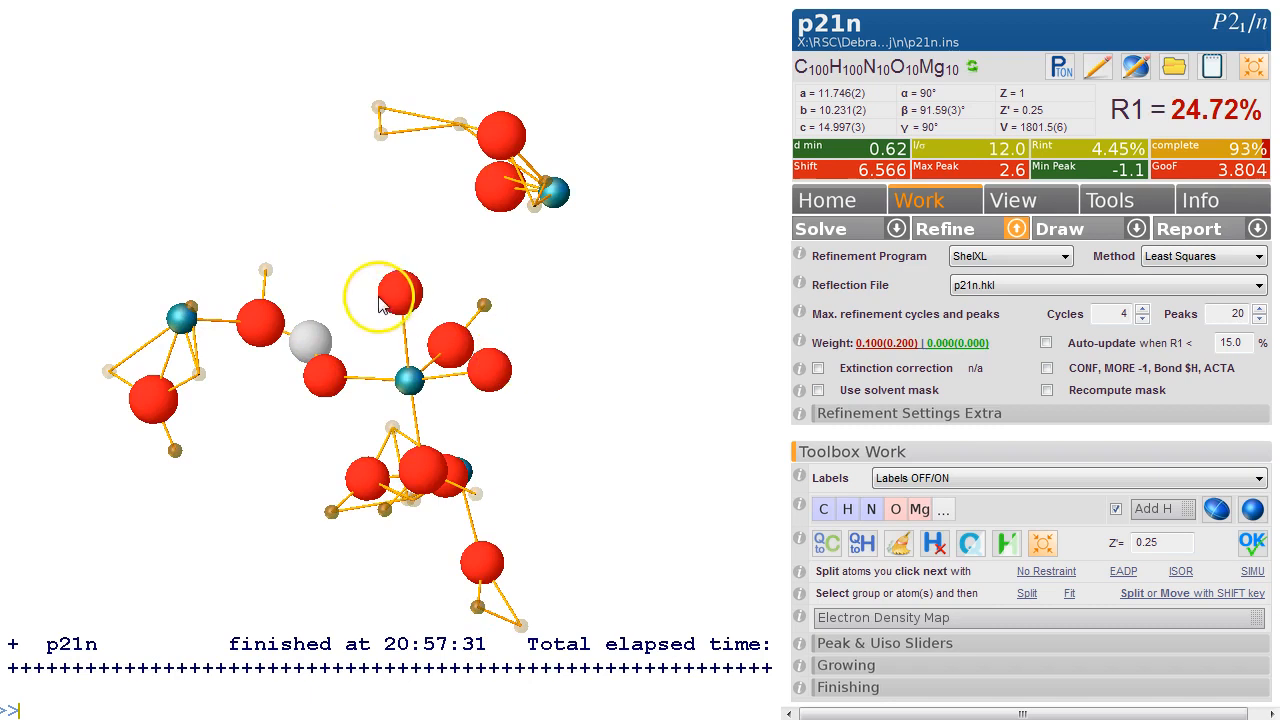
left_click_drag(629, 354, 503, 294)
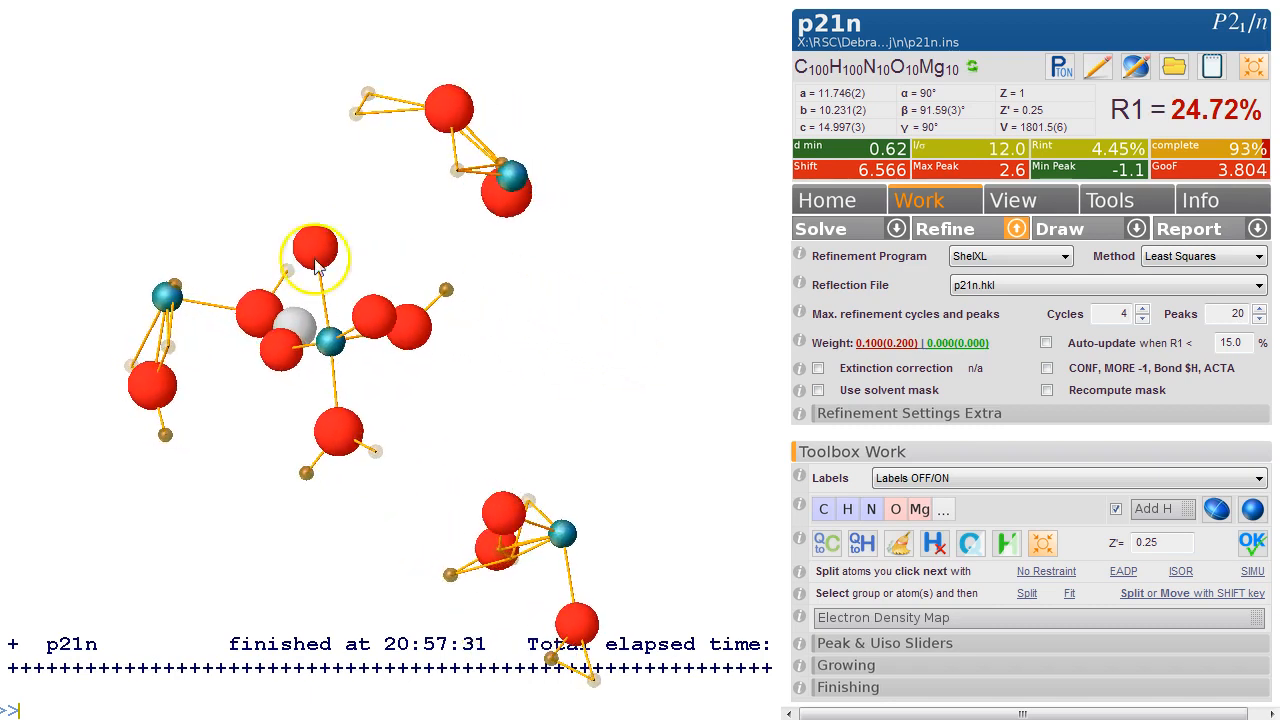
left_click_drag(475, 419, 251, 345)
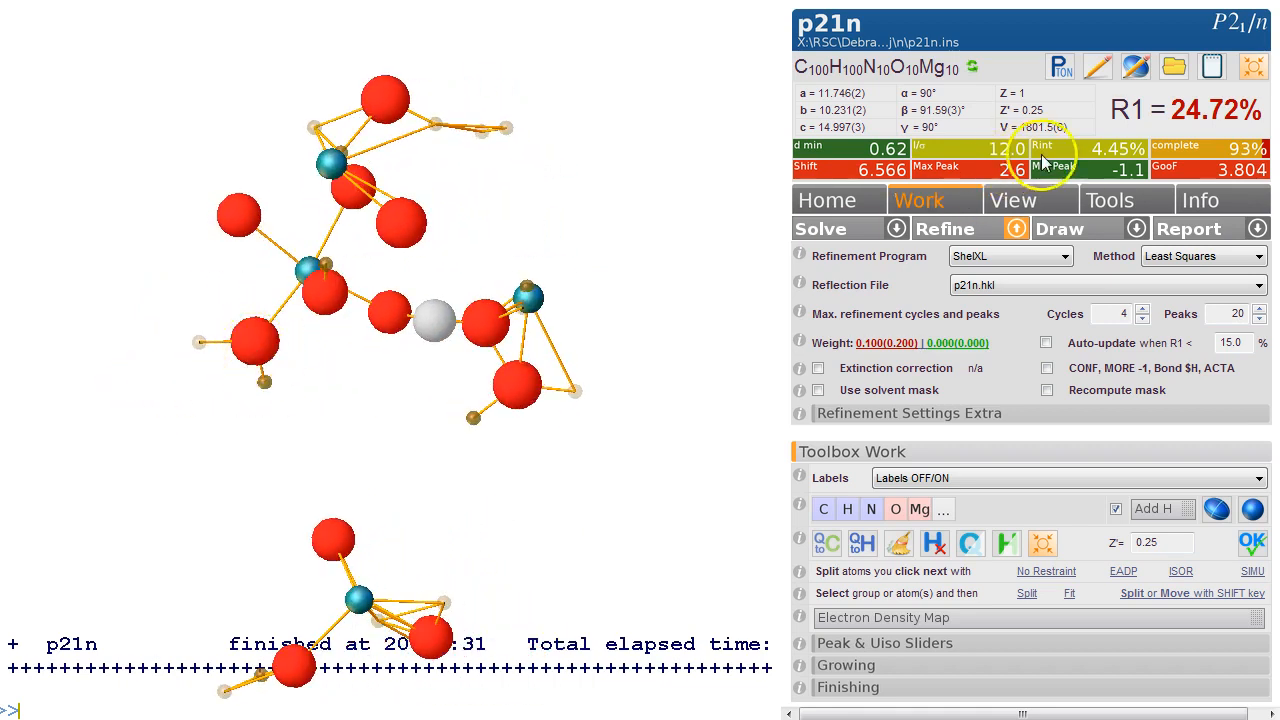
left_click(1247, 70)
left_click_drag(637, 220, 694, 160)
left_click_drag(540, 171, 447, 362)
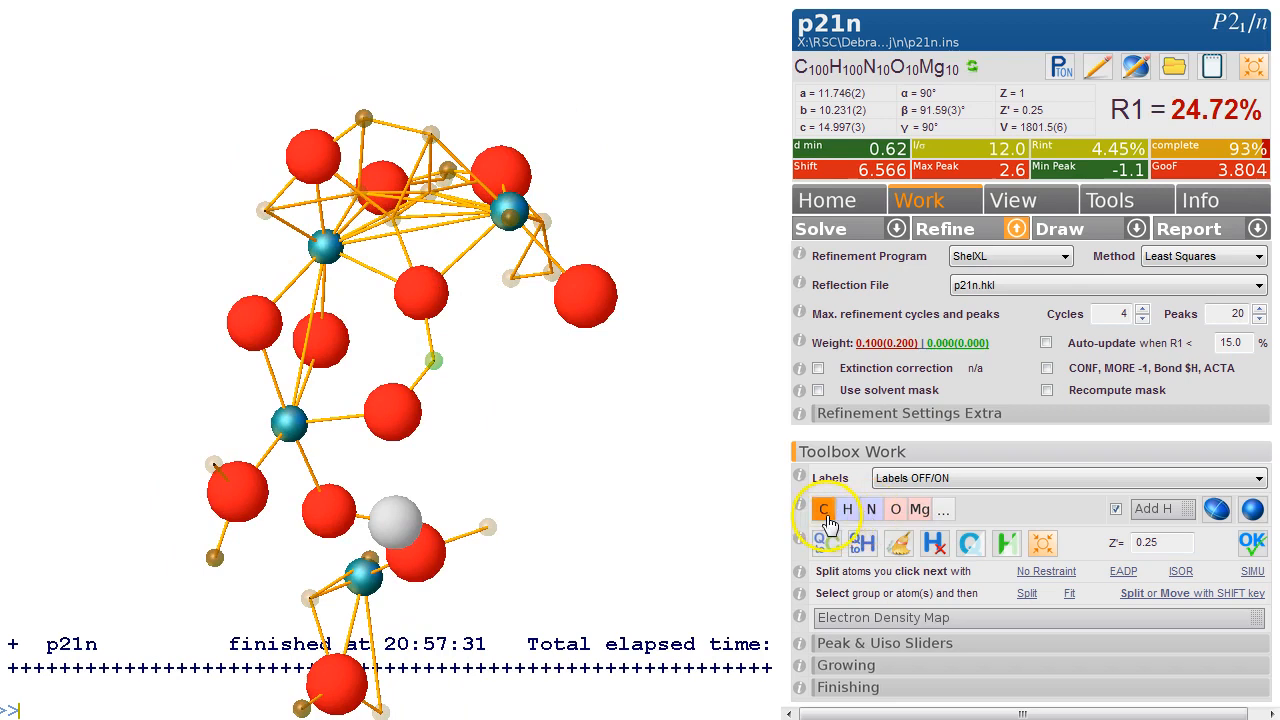
left_click_drag(565, 458, 527, 446)
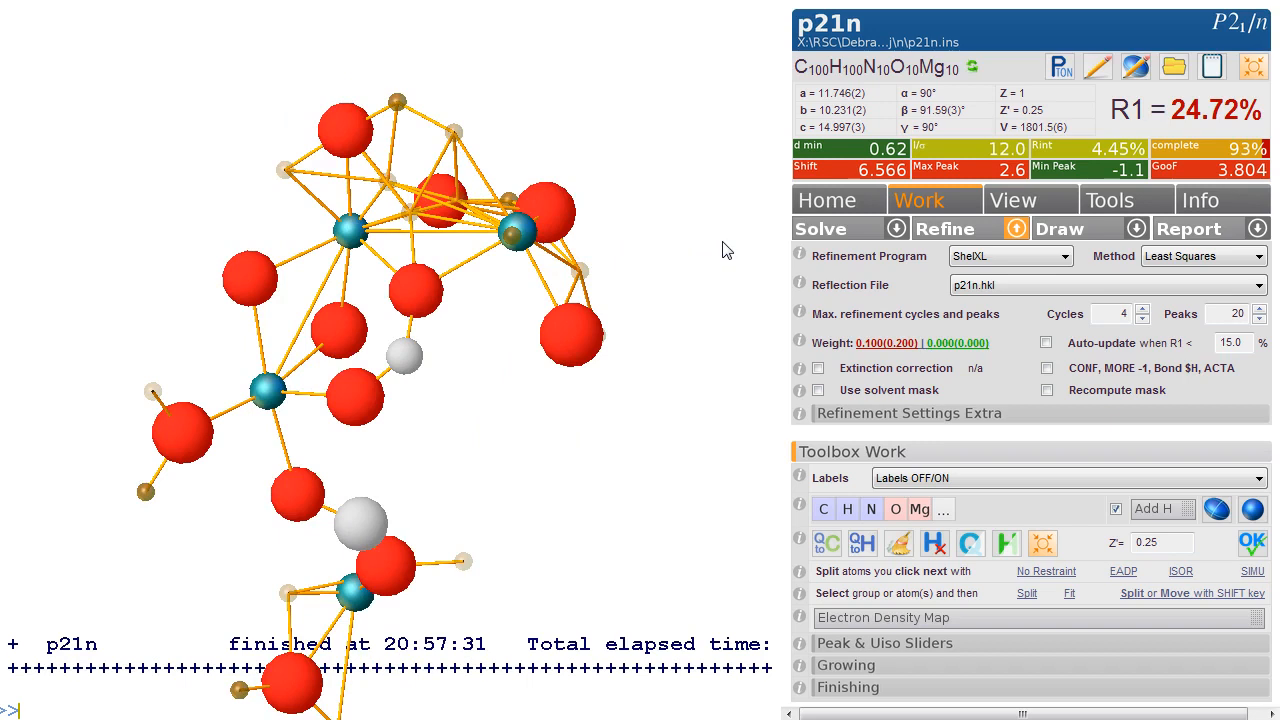
Hide the electron density peaks so that only the assigned atoms of the cluster are displayed
key("ctrl+q")
left_click_drag(497, 415, 466, 334)
mouse_move(355, 205)
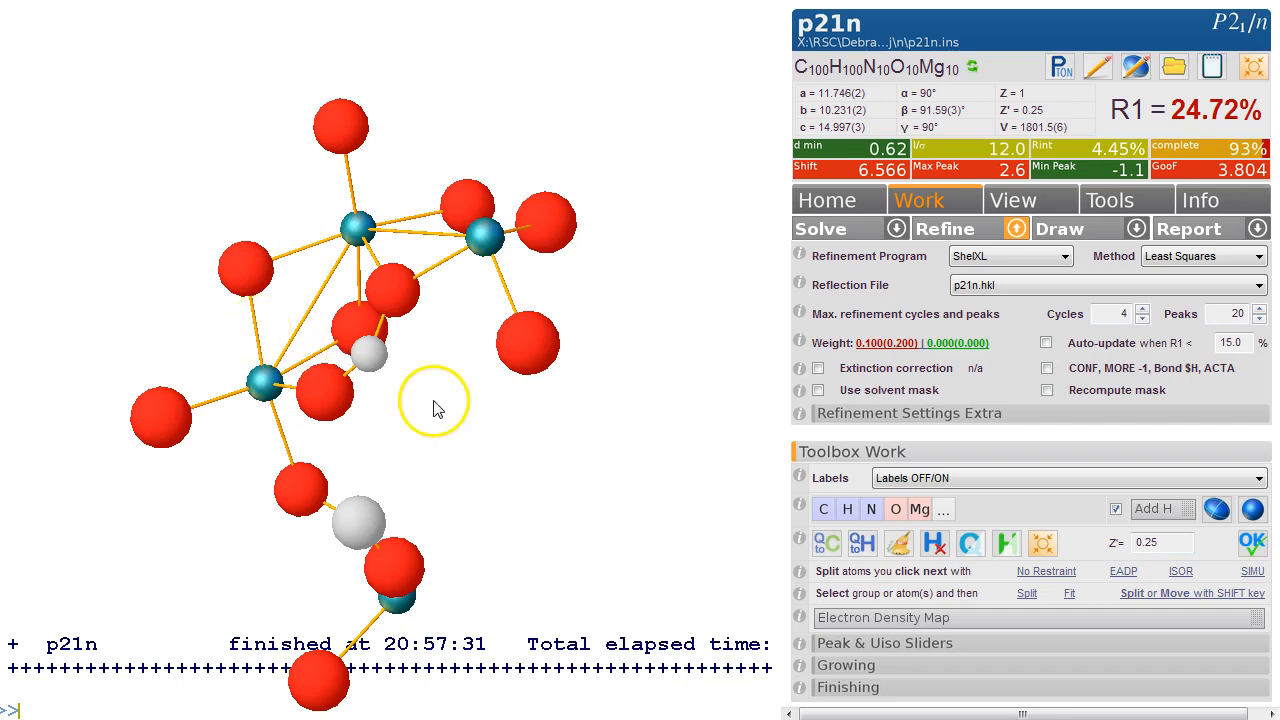
left_click_drag(434, 406, 446, 402)
Rename the three magnesium atoms in the upper part of the cluster as copper and refine the model
left_click(265, 380)
left_click(357, 228)
left_click(497, 232)
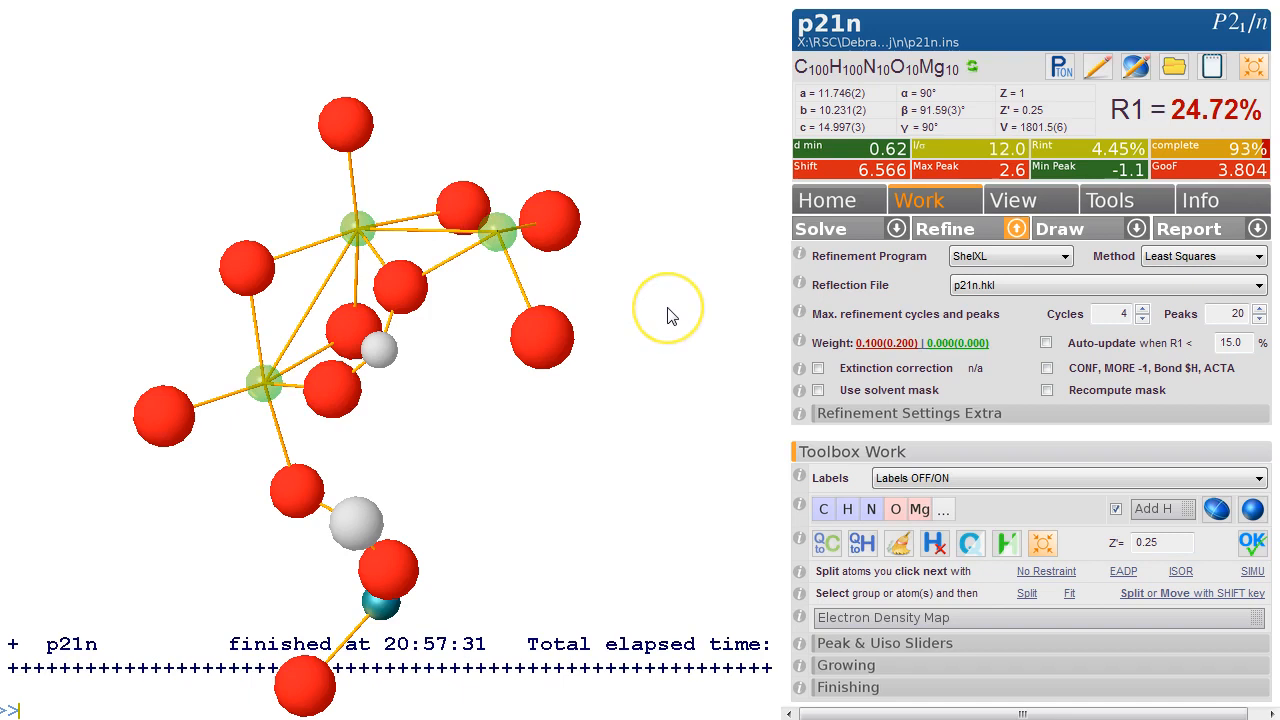
left_click_drag(671, 316, 695, 362)
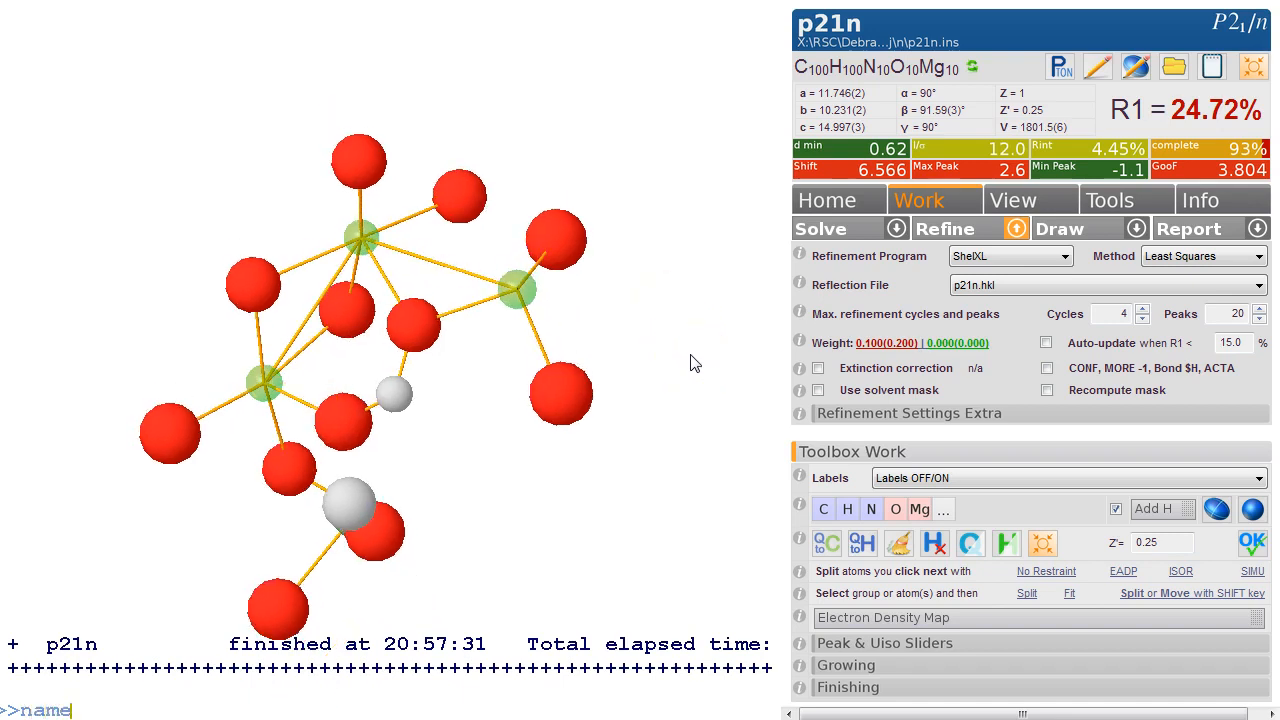
key("Return")
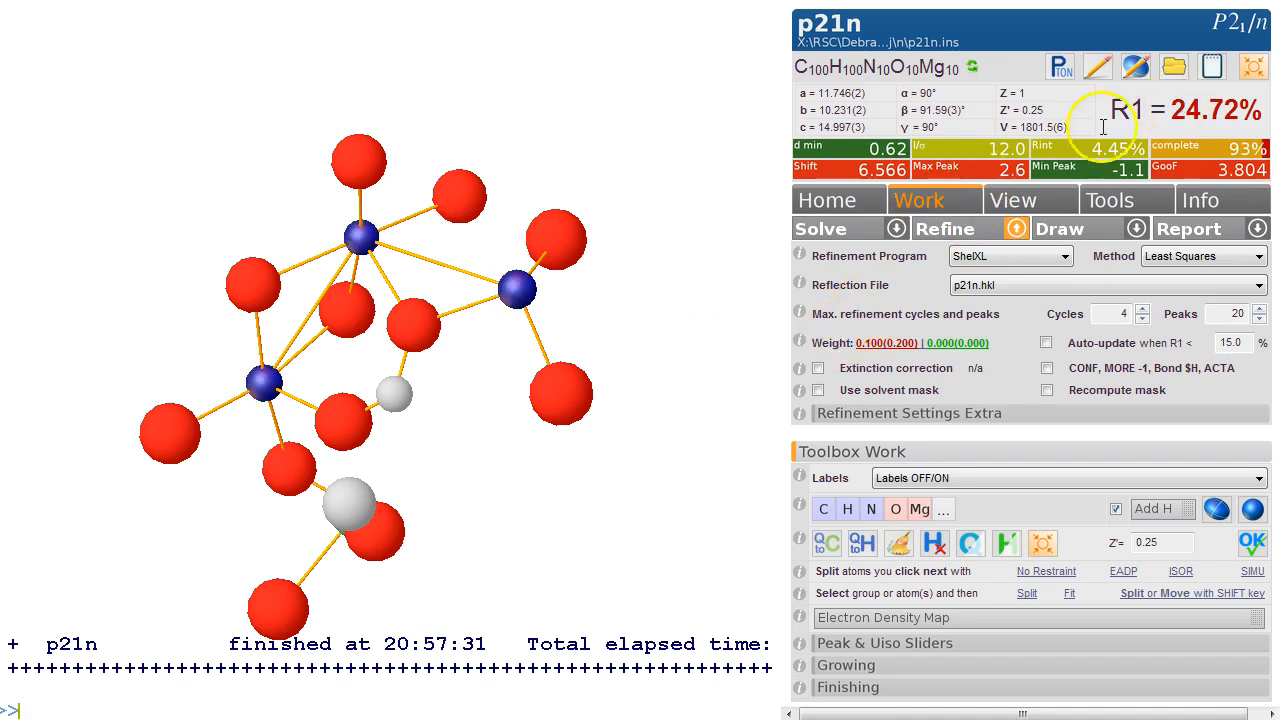
left_click(983, 232)
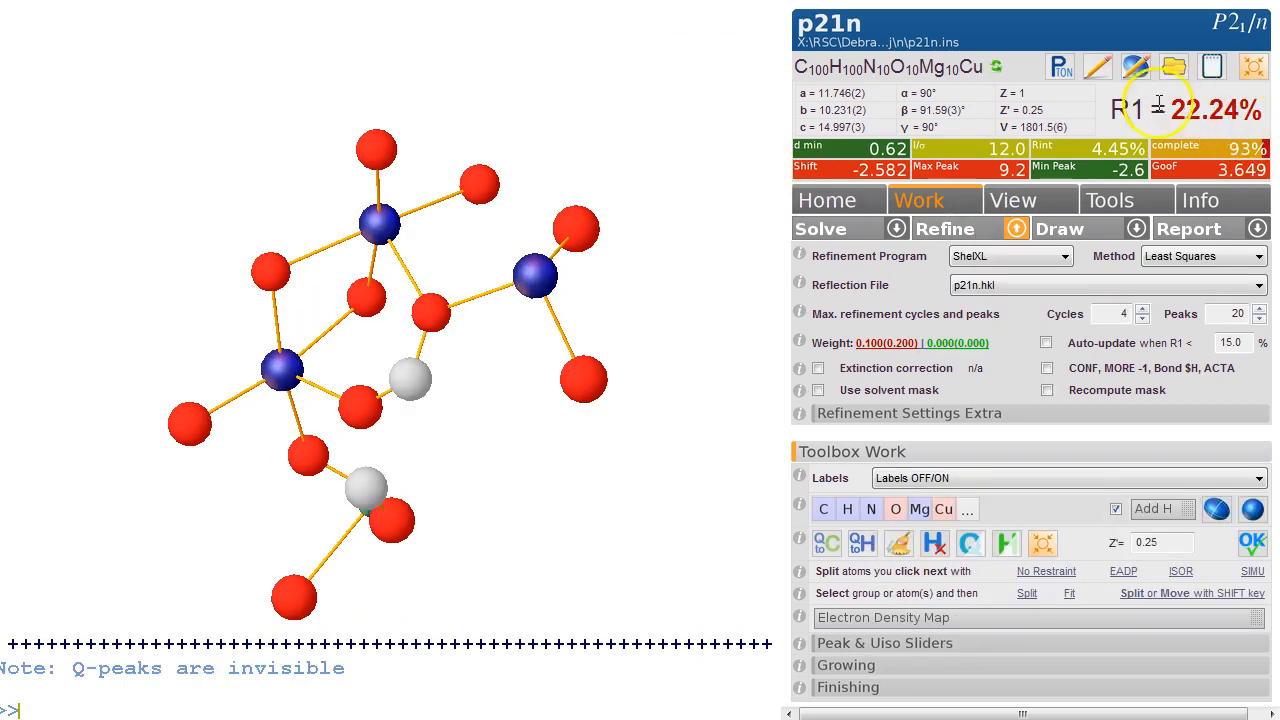
Change the one remaining magnesium atom to copper and refine the model again
left_click_drag(420, 512, 512, 491)
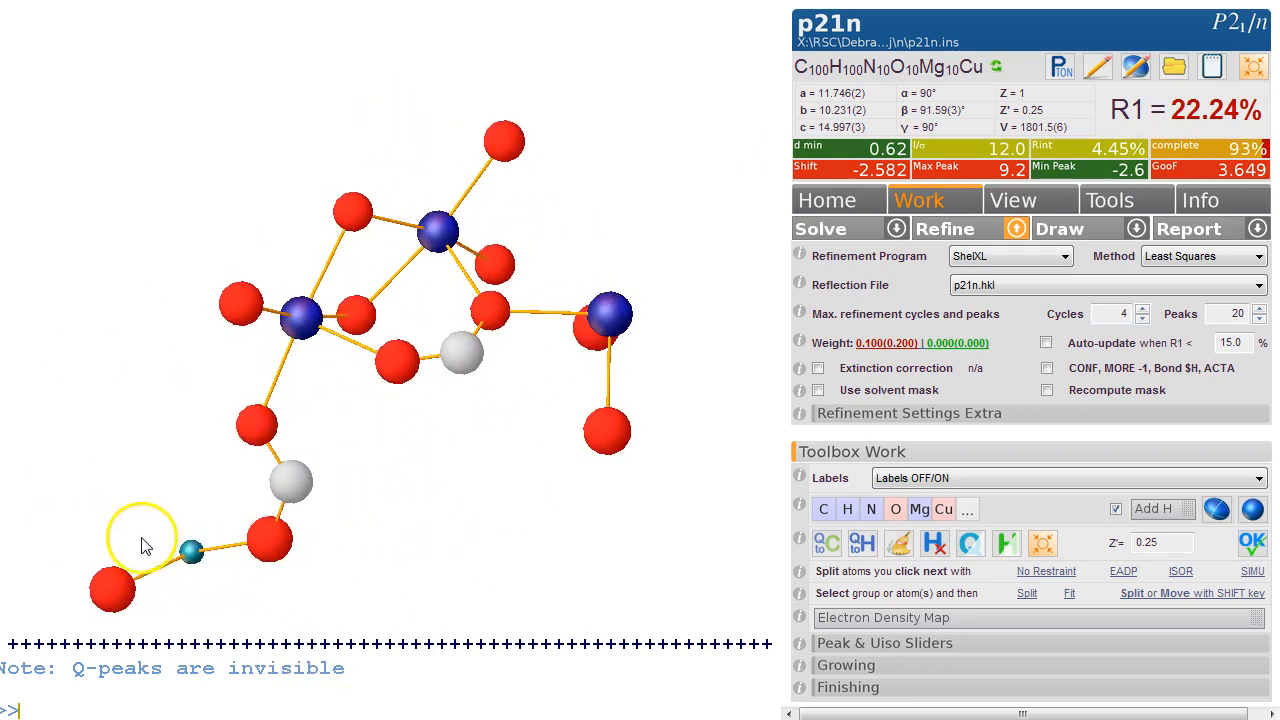
left_click(191, 551)
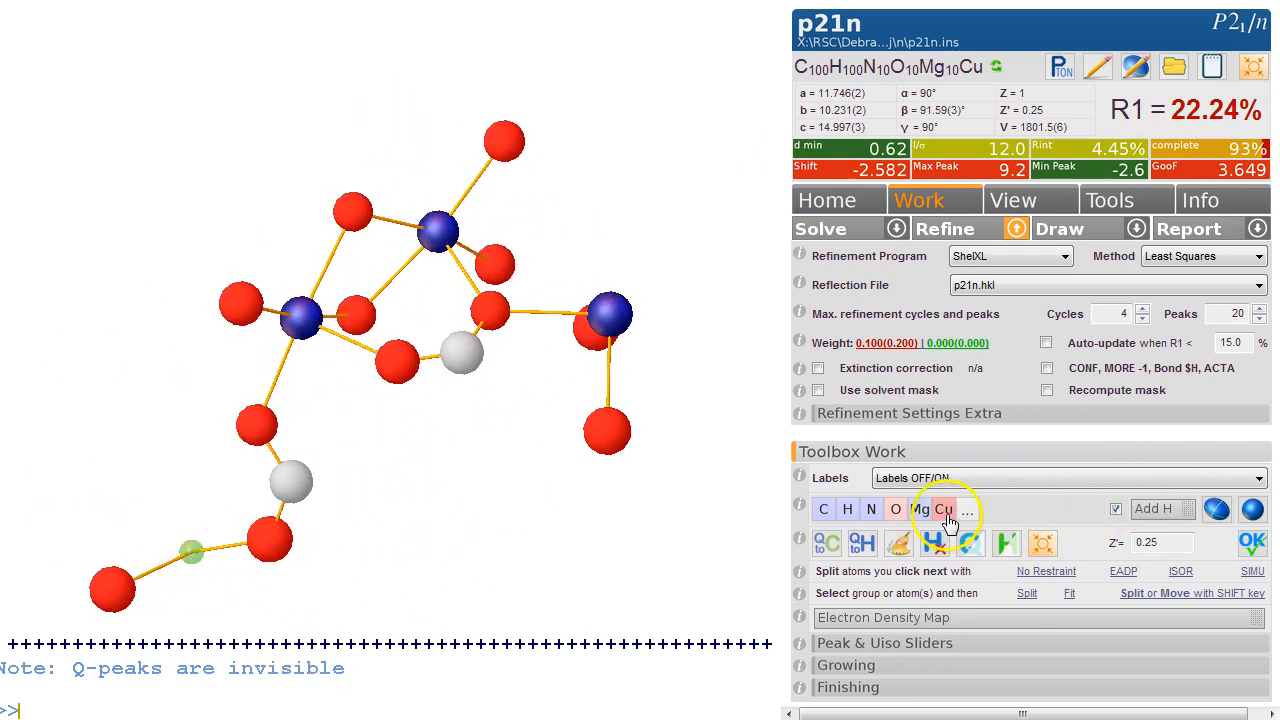
left_click(937, 230)
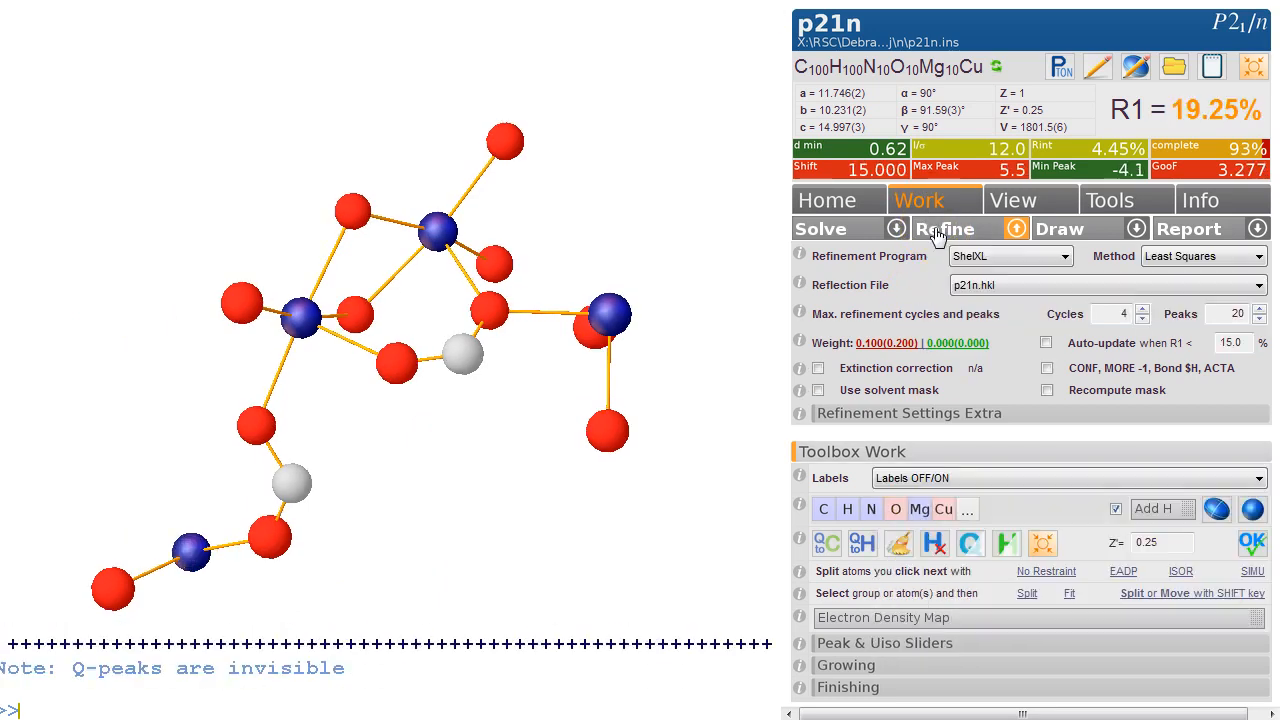
Show the peaks, name the isolated one above the oxygen bridging two copper atoms as carbon, and refine
left_click_drag(363, 491, 220, 474)
left_click_drag(303, 223, 363, 200)
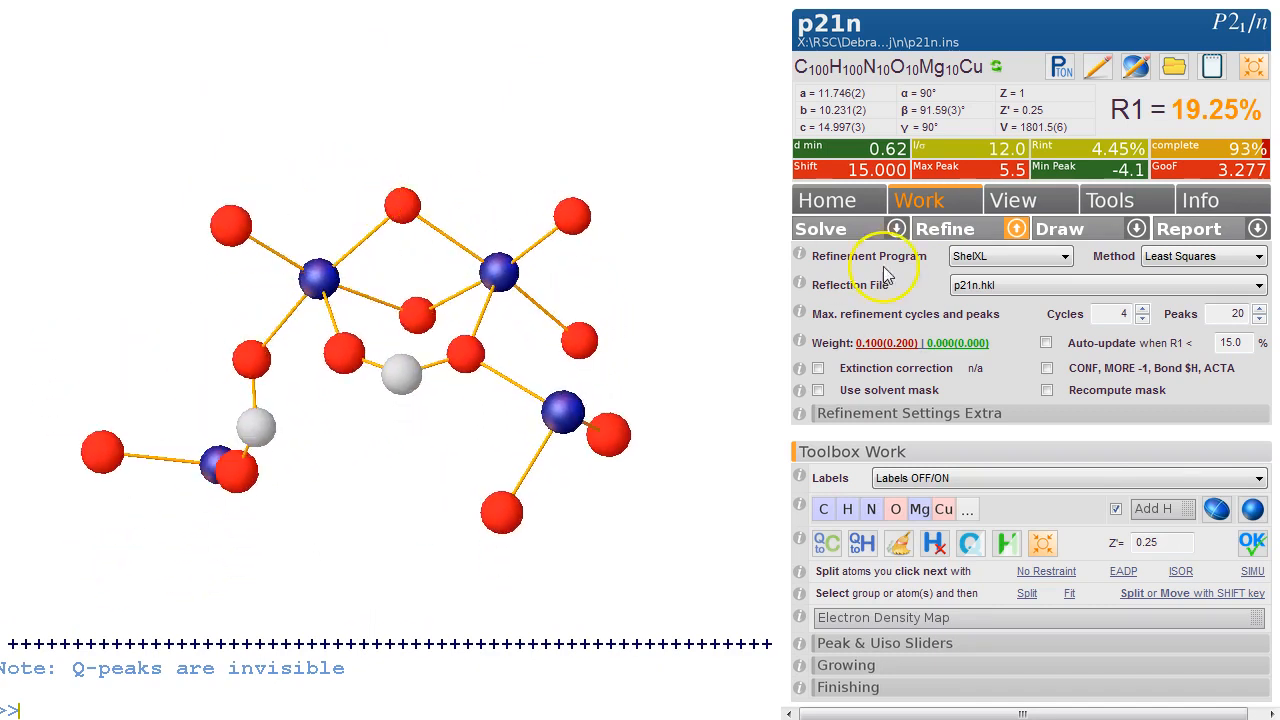
left_click_drag(457, 191, 155, 203)
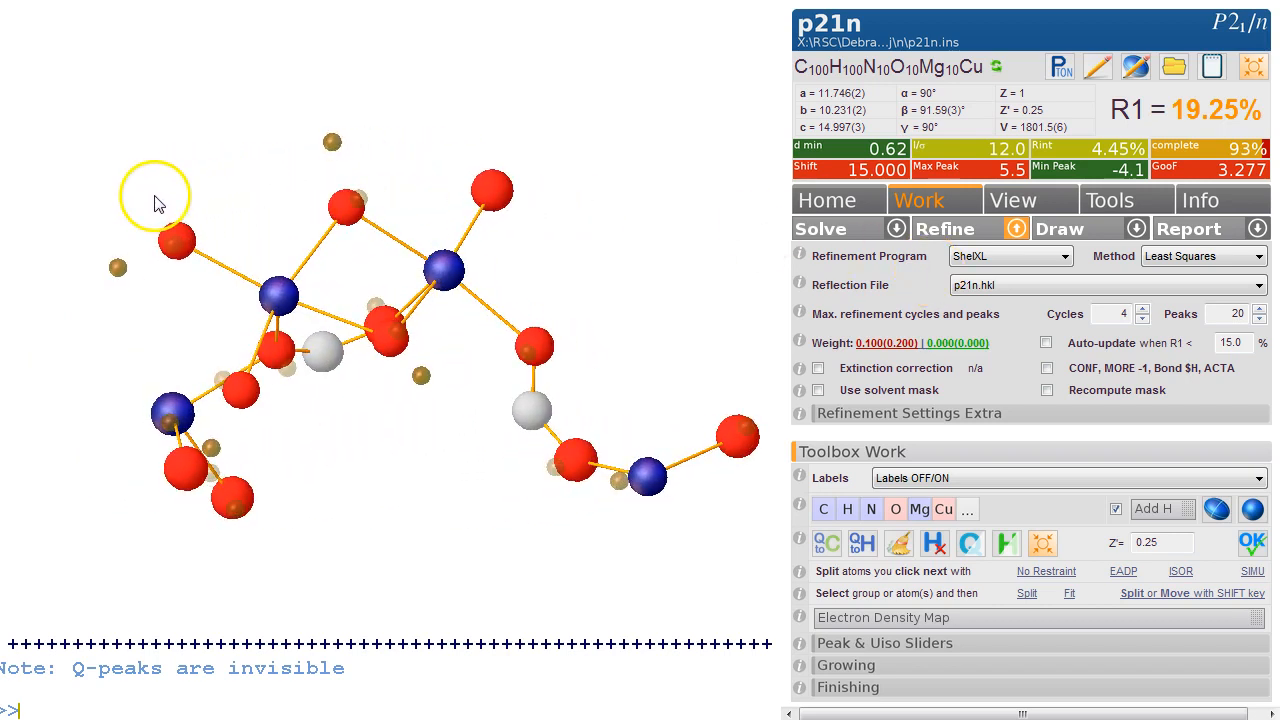
left_click_drag(322, 138, 251, 180)
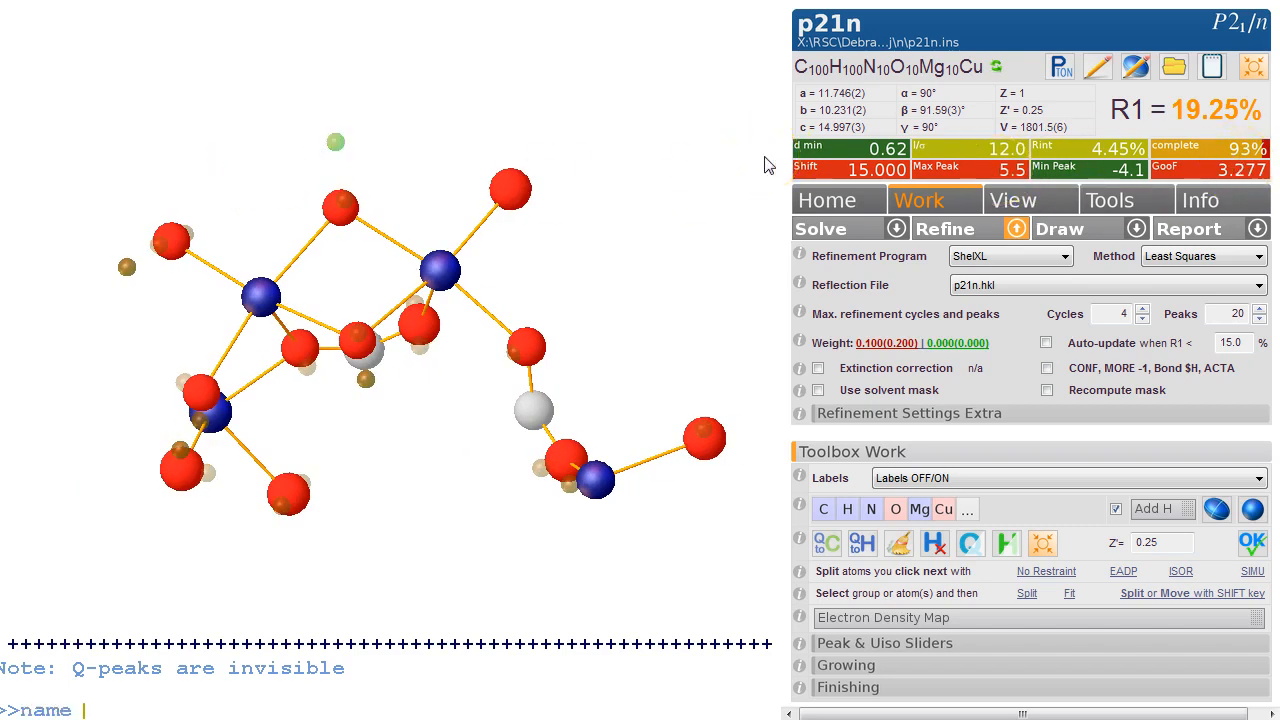
key("Return")
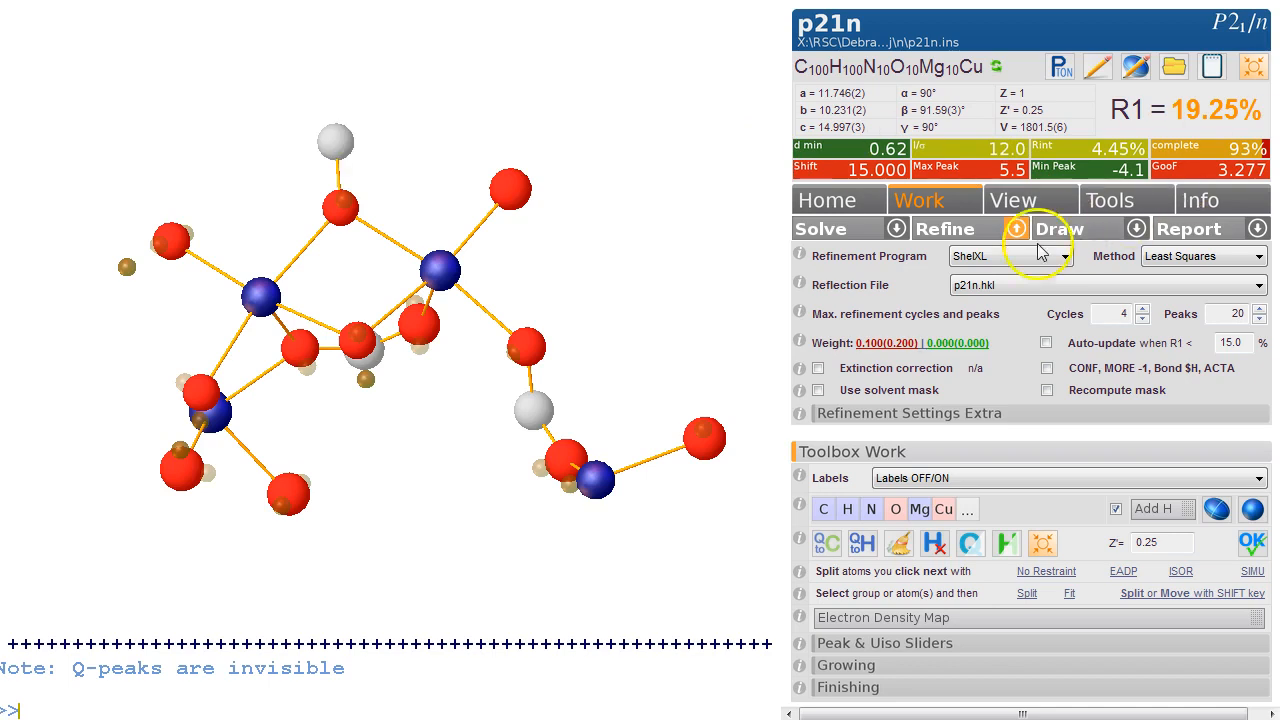
left_click(962, 231)
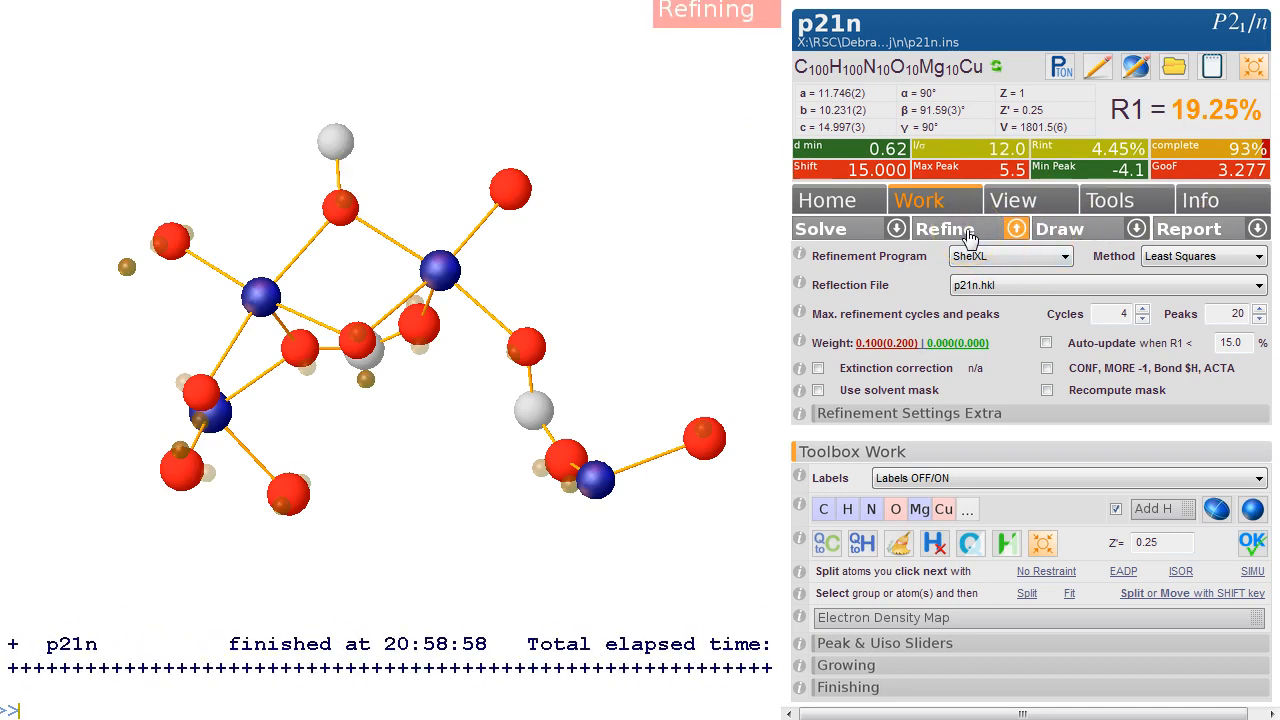
Name the peak beyond the lowest oxygen atom of the cluster as carbon and refine the model
left_click_drag(586, 291, 615, 252)
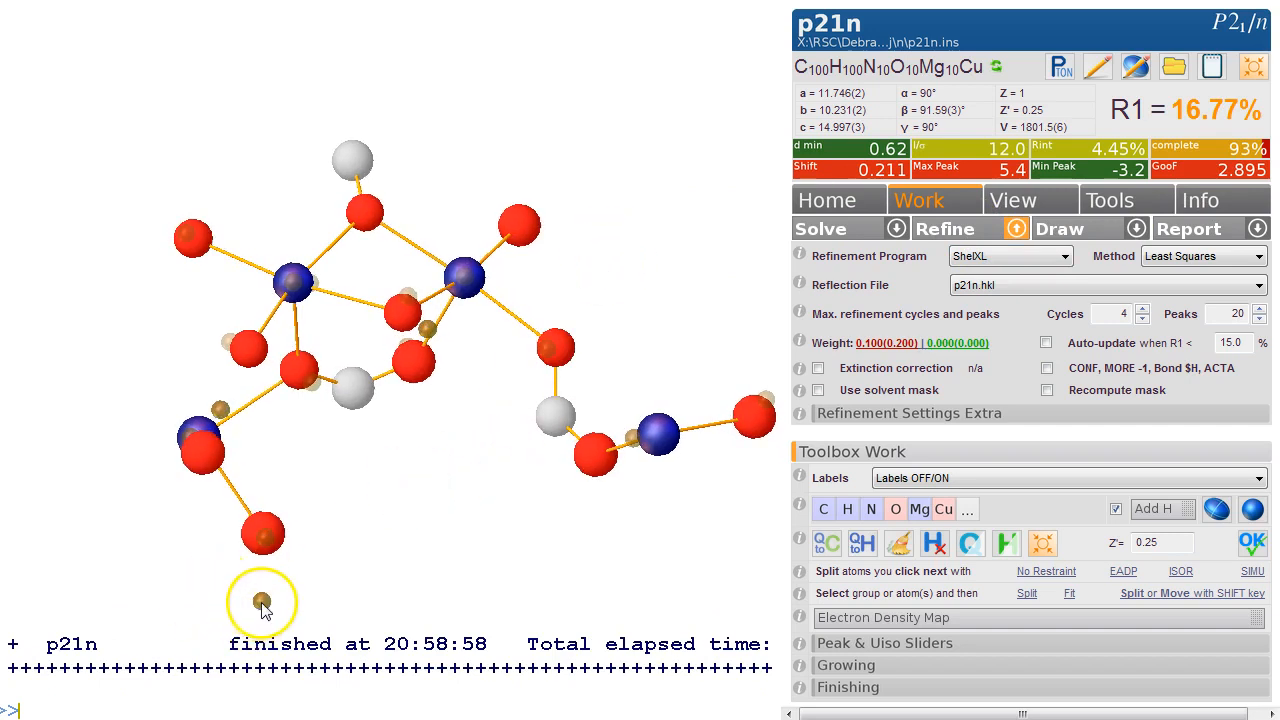
type("name")
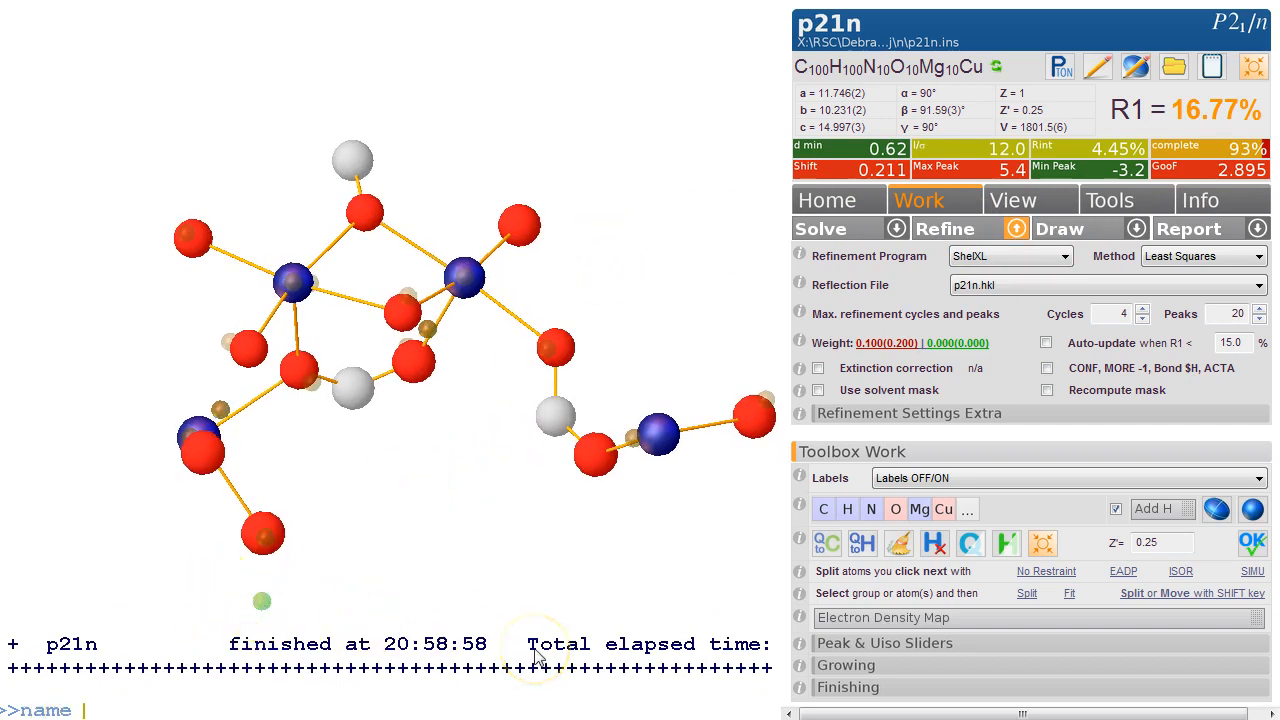
type(" c")
key("Return")
key("ctrl+r")
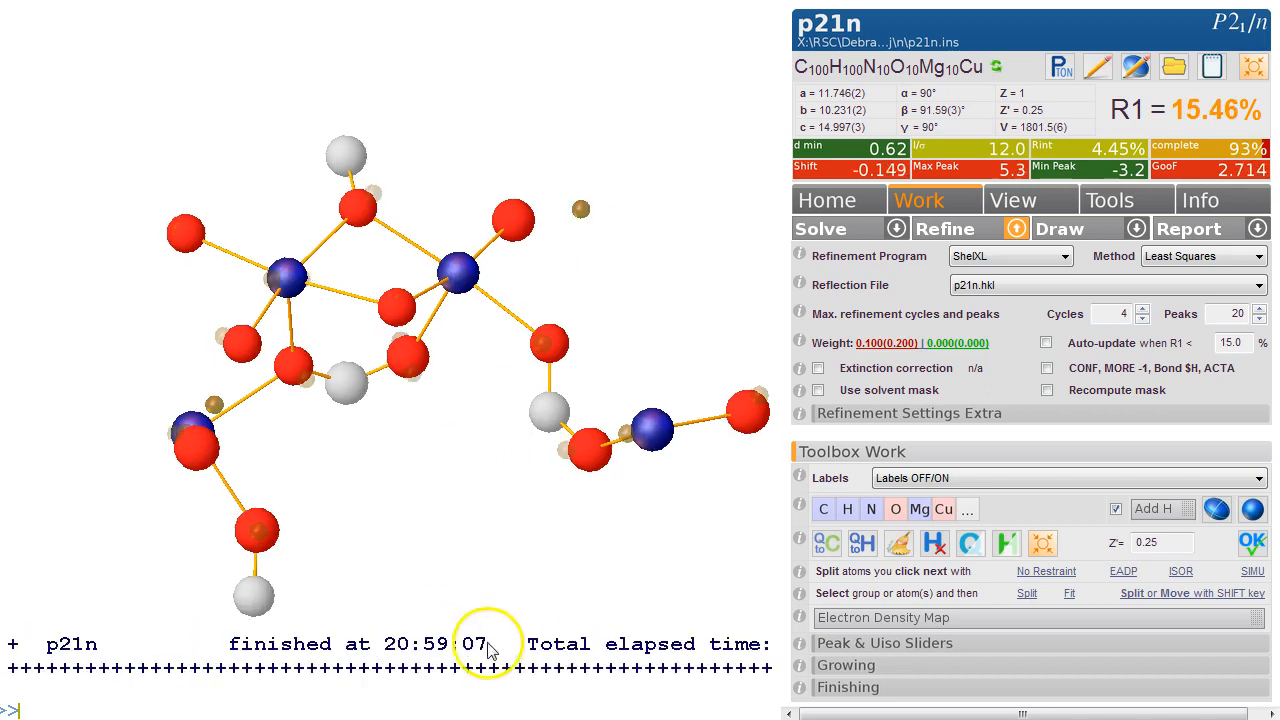
Assign carbon to the dark peak beside the terminal oxygen of the copper atom with the extended carboxylate link, and refine
left_click_drag(545, 271, 500, 171)
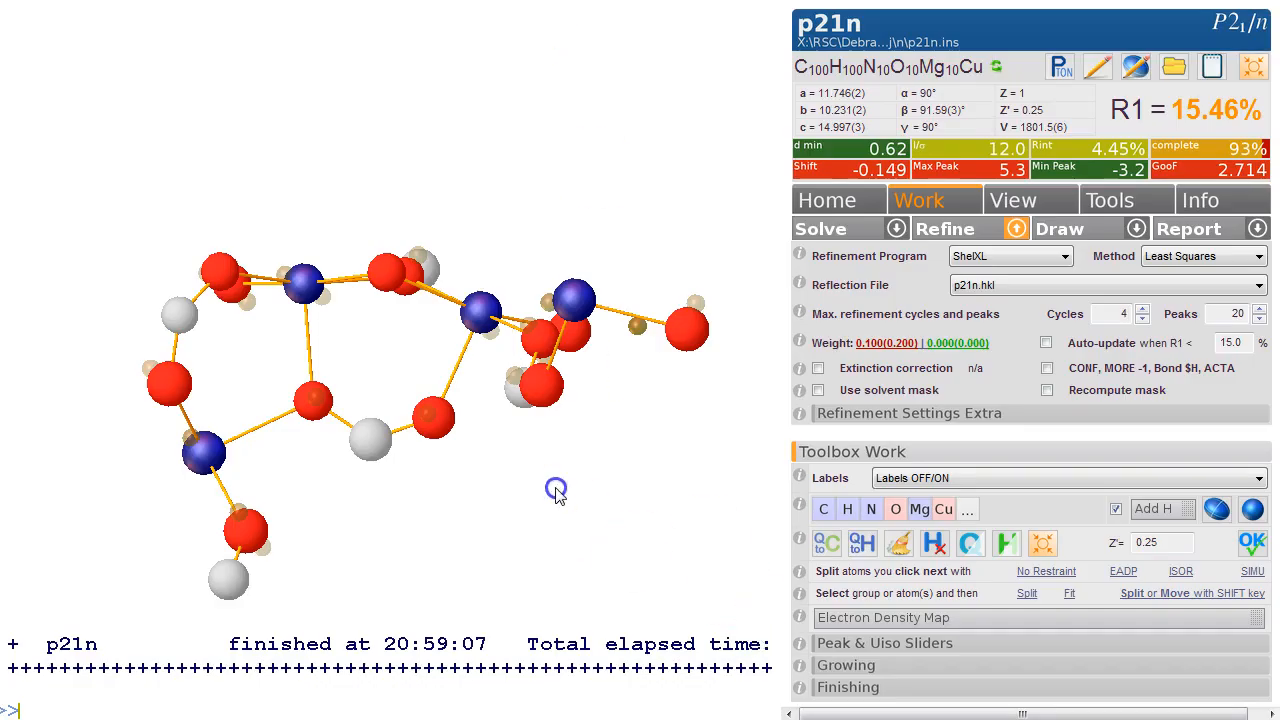
left_click_drag(557, 491, 631, 509)
left_click(614, 520)
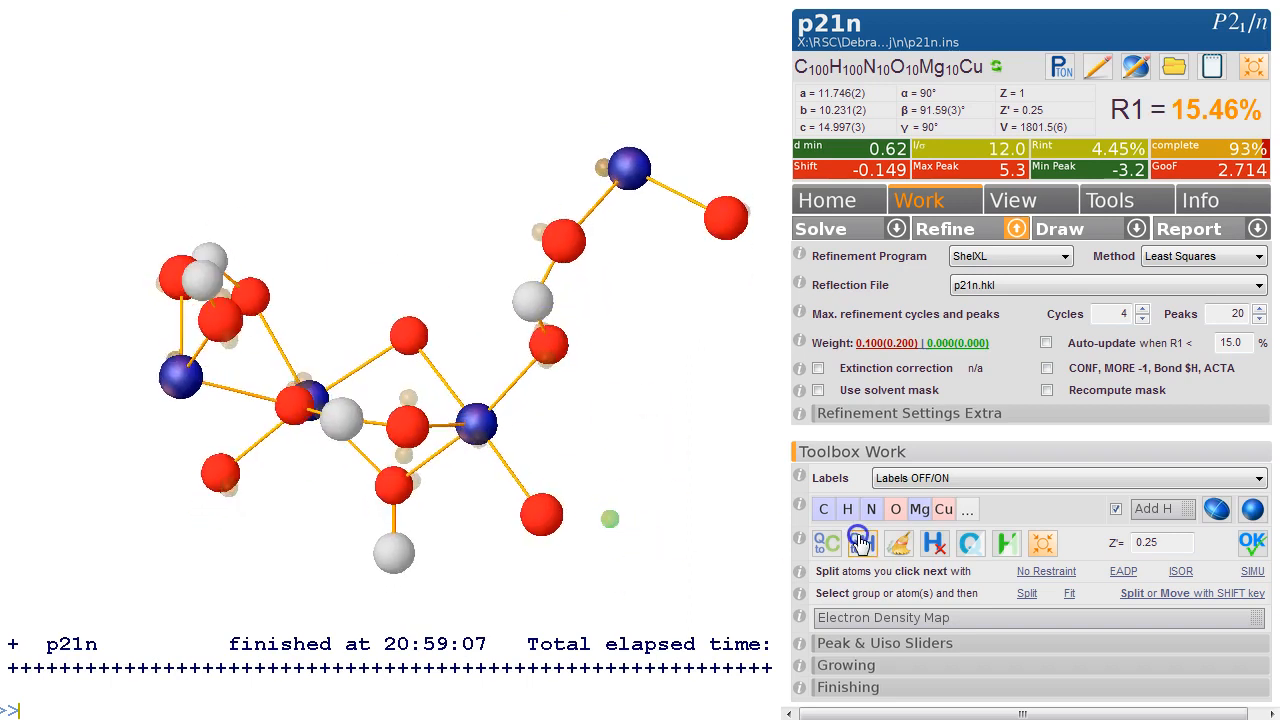
left_click(829, 511)
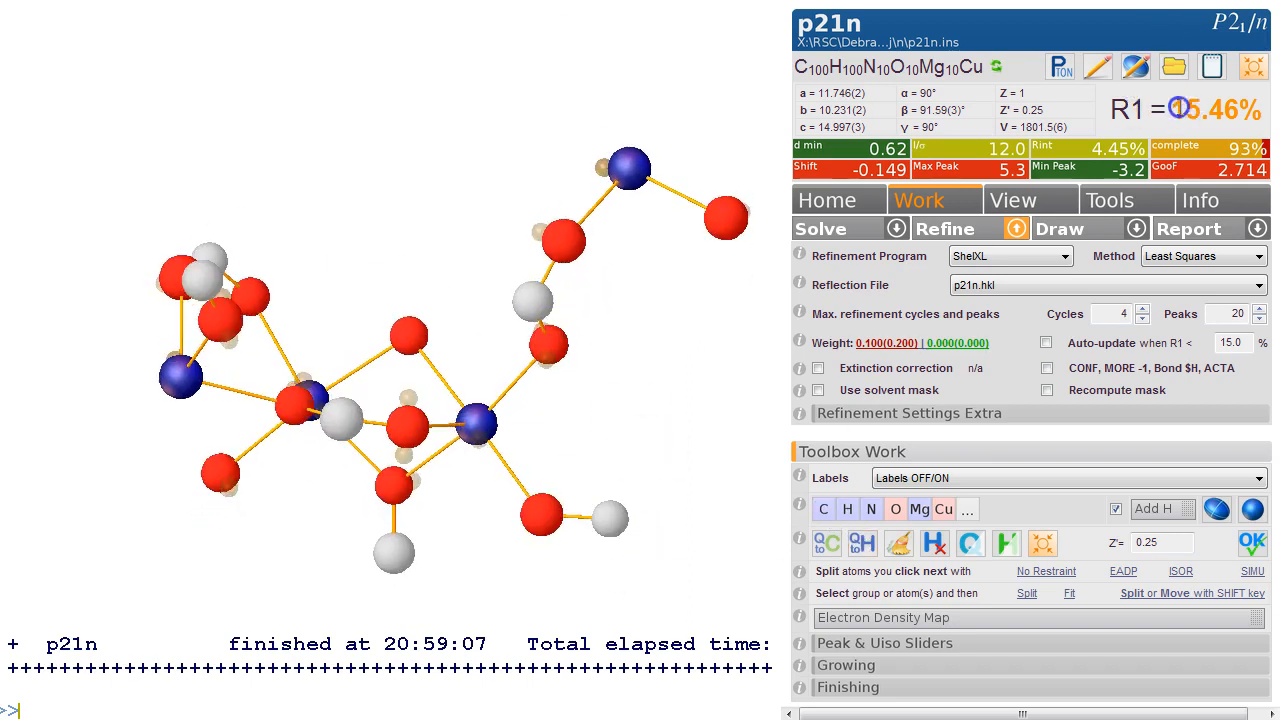
left_click(935, 233)
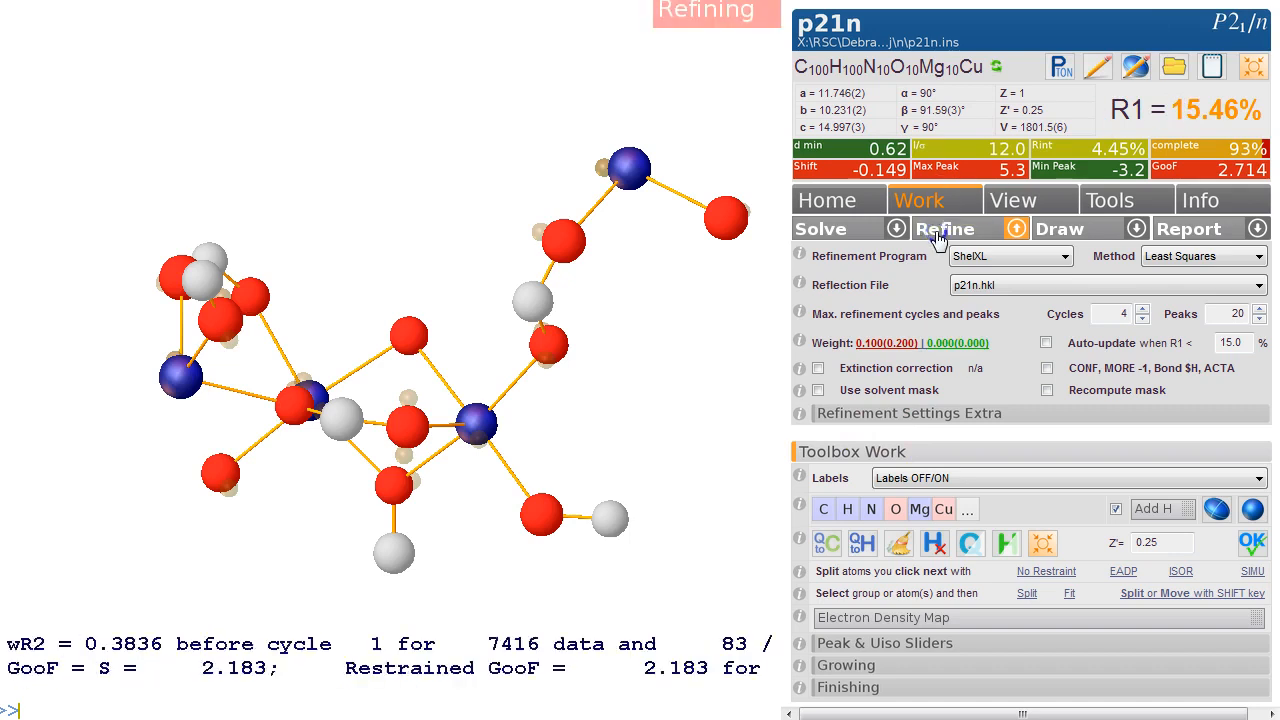
Assemble the fragments and refine the model with anisotropic atoms
left_click(1255, 67)
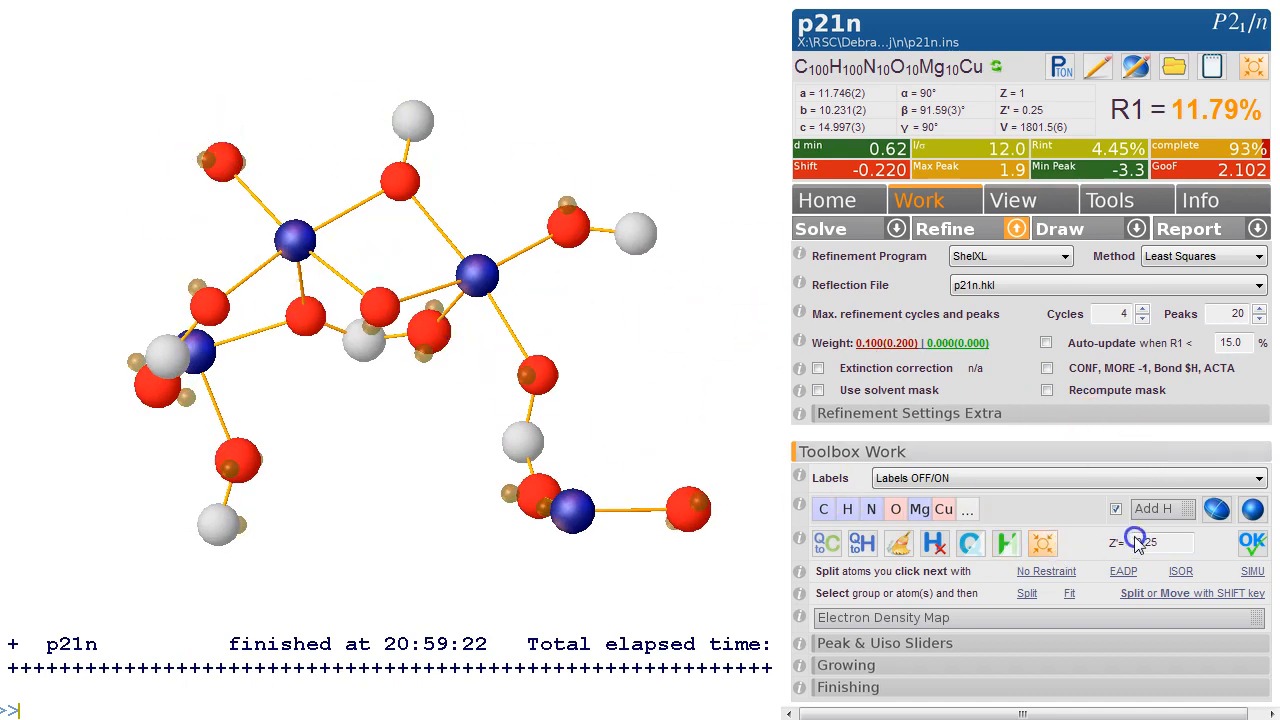
left_click(1216, 511)
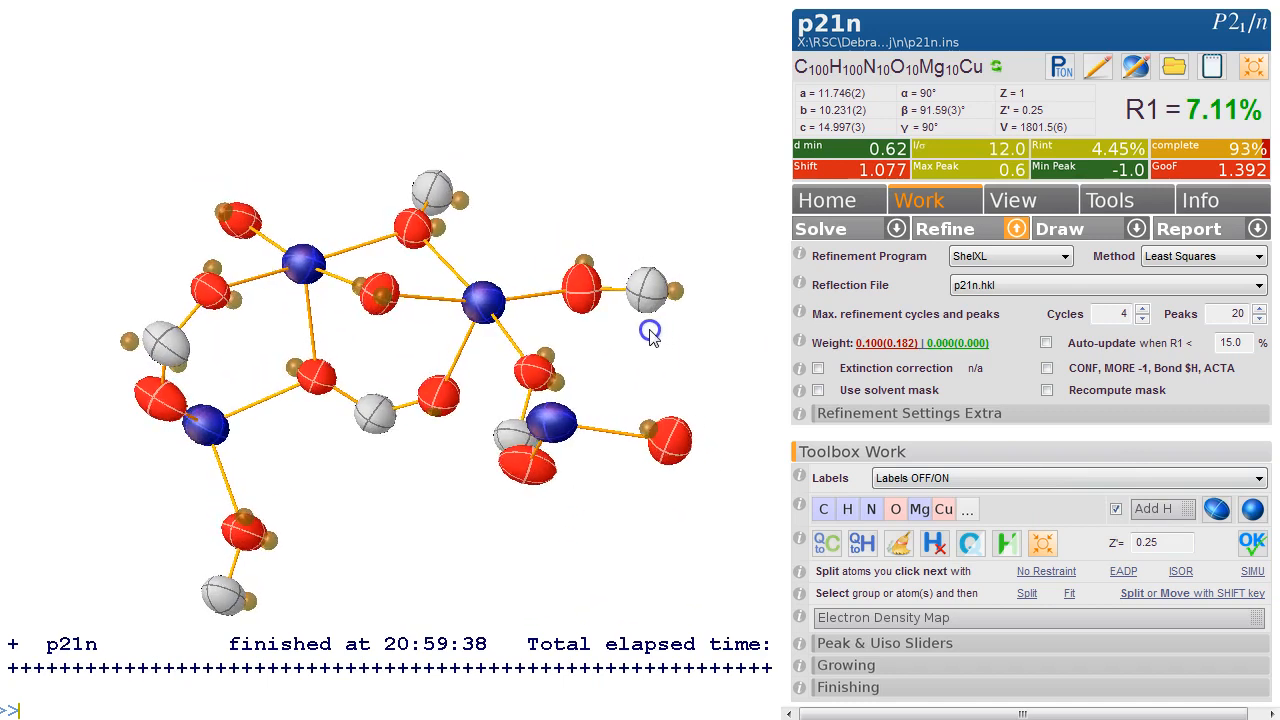
left_click_drag(639, 368, 650, 369)
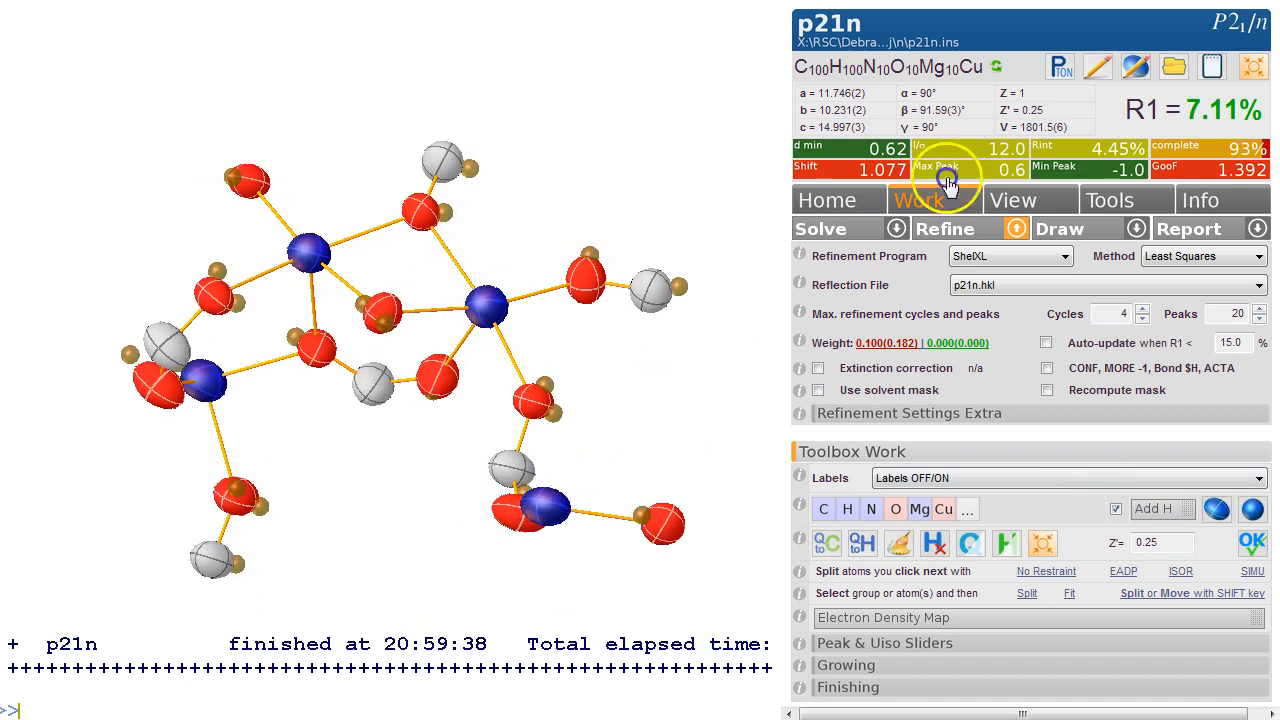
Display the electron density map, examine the density around the copper atoms, and hide the map
mouse_move(540, 190)
left_mouse_down()
mouse_move(549, 183)
mouse_move(527, 169)
left_mouse_up()
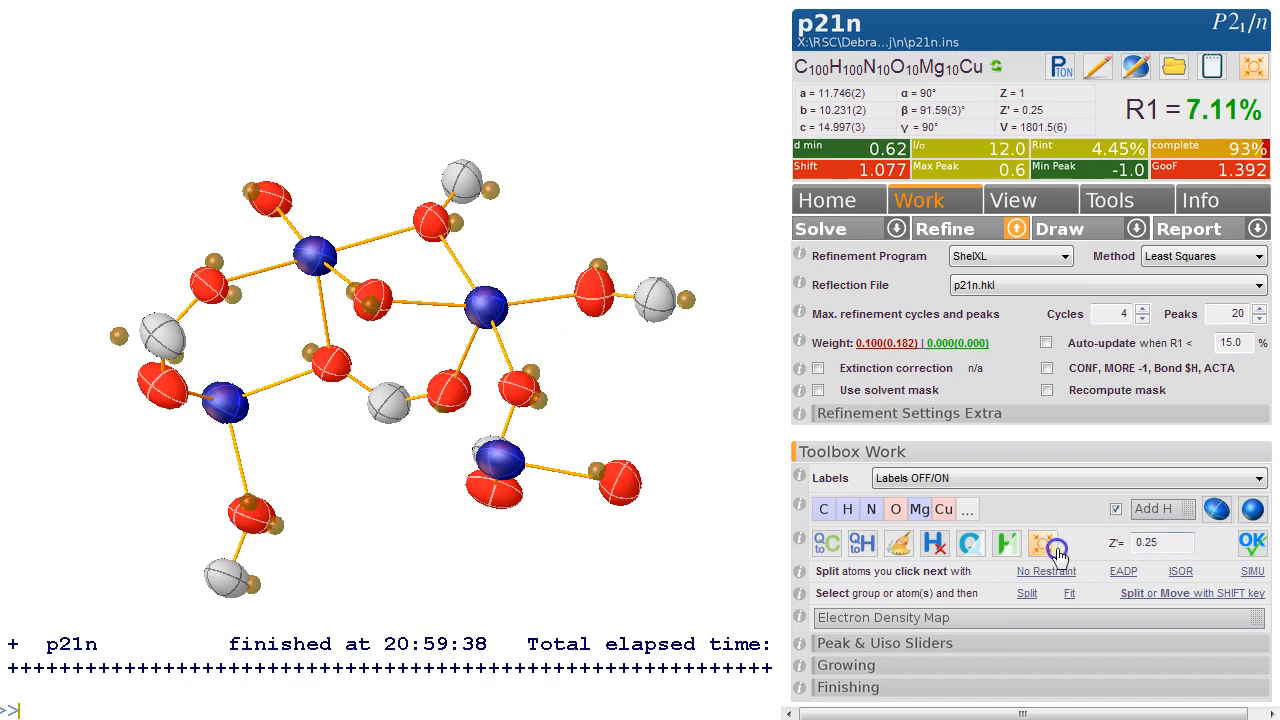
left_click(1004, 625)
left_click_drag(630, 343, 683, 408)
left_click(951, 617)
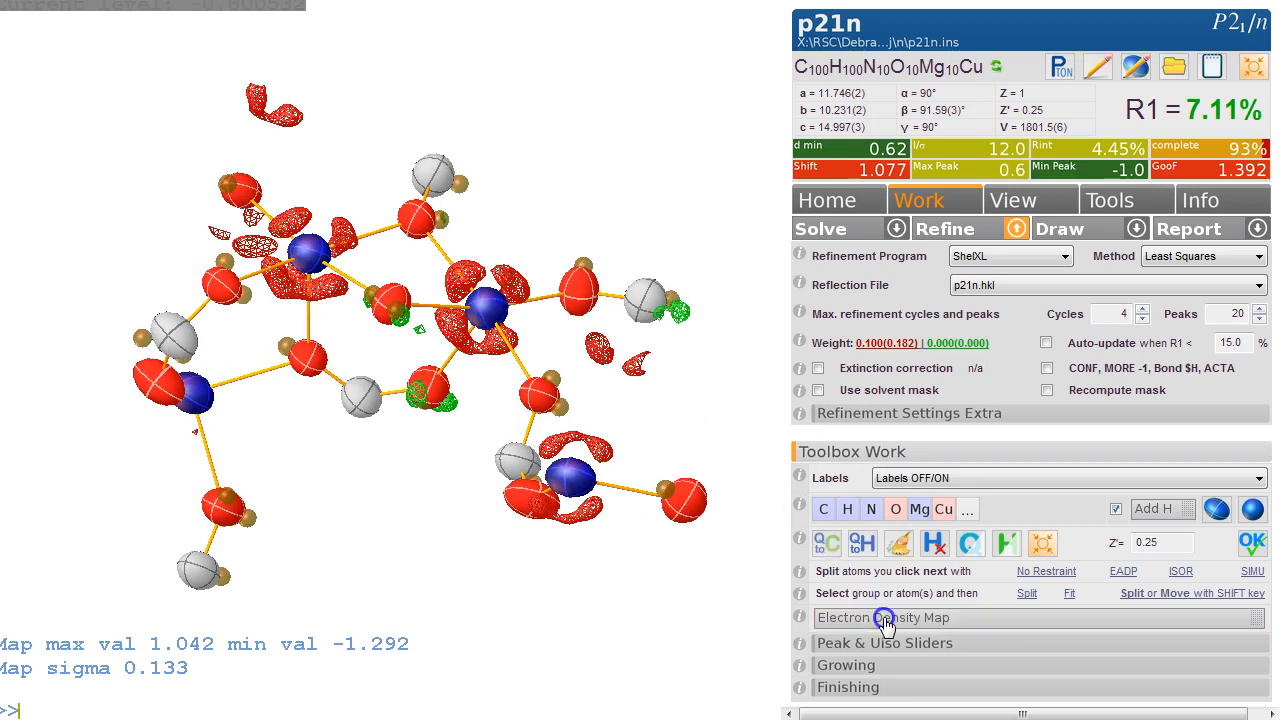
Rename all four copper atoms as iron and refine the model
left_click(306, 257)
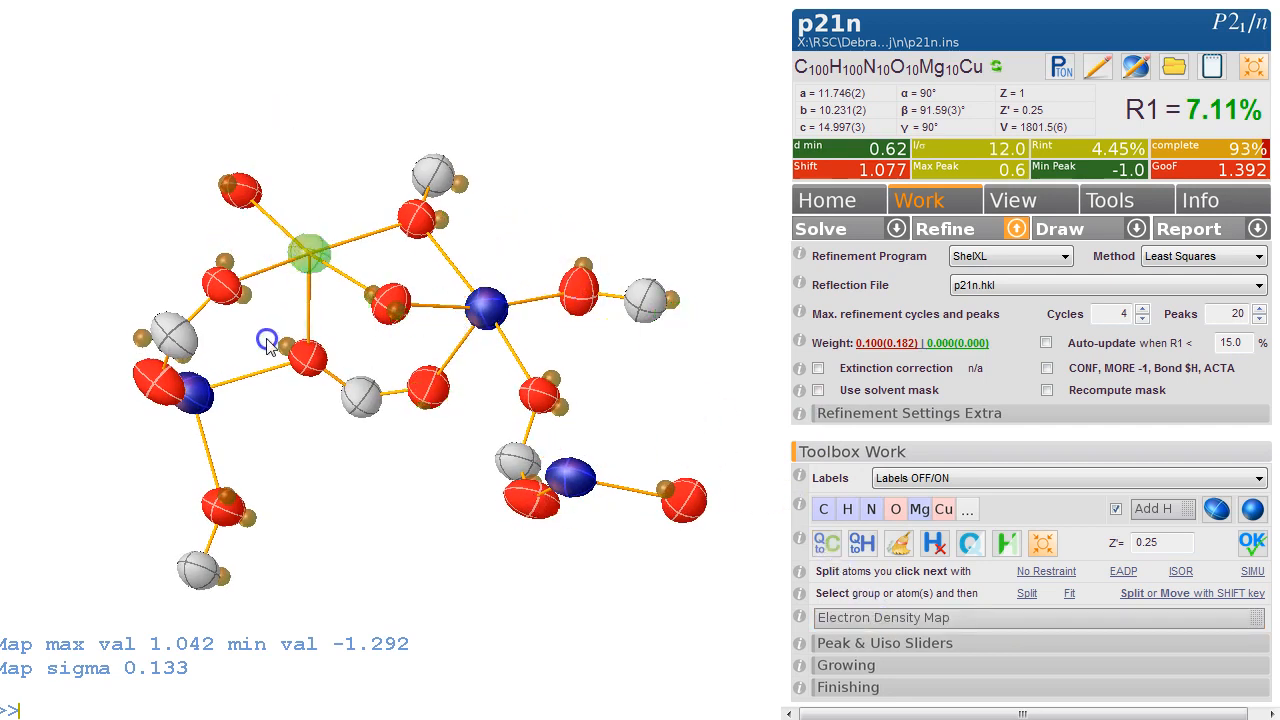
left_click(196, 394)
left_click(487, 307)
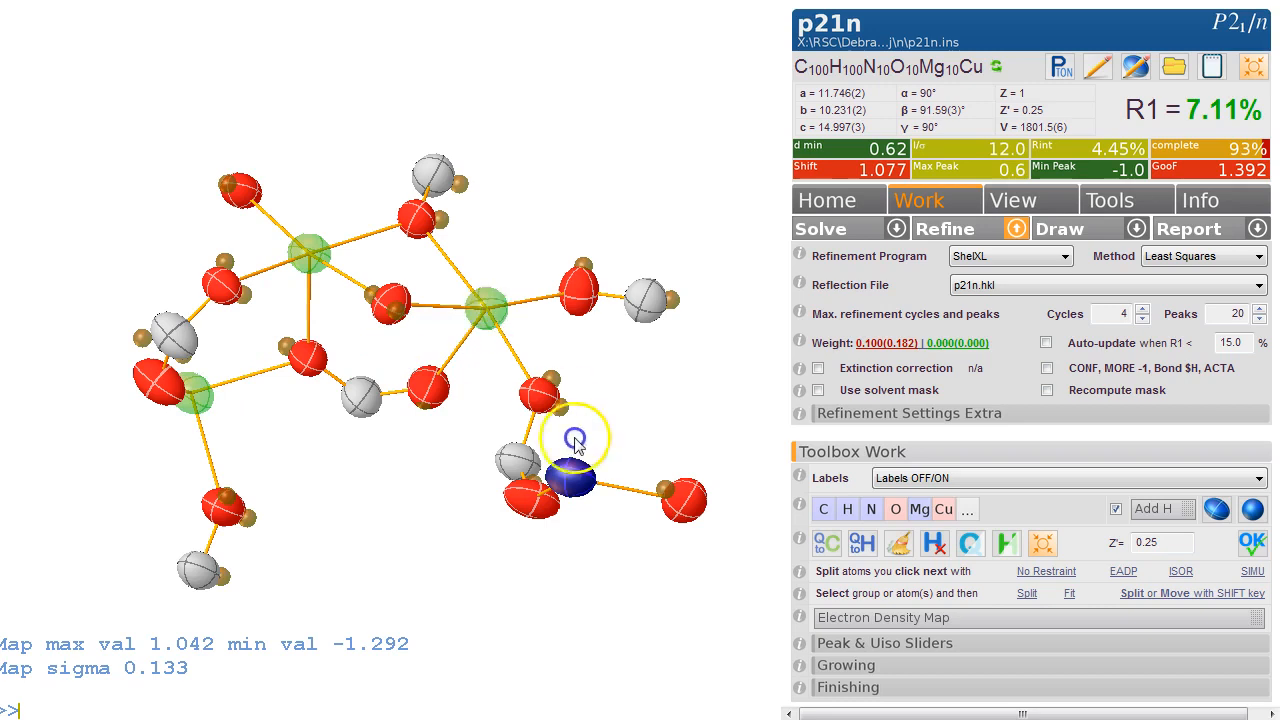
left_click(574, 477)
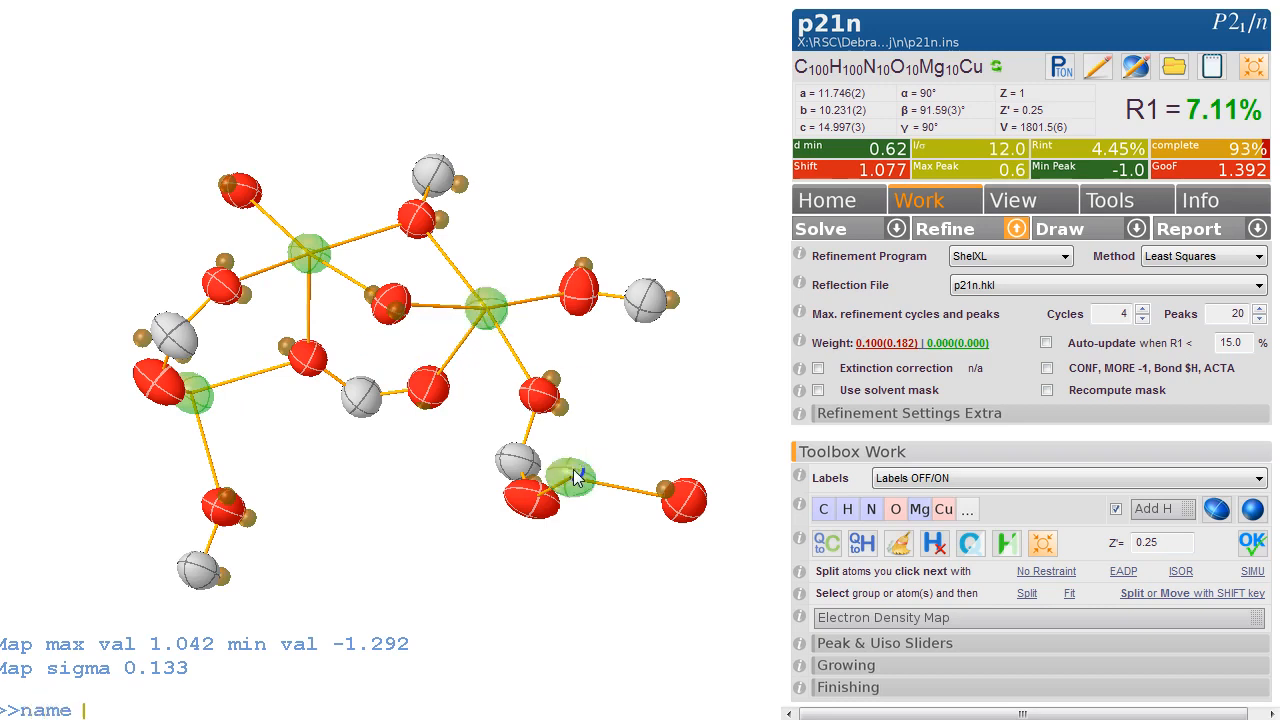
key("Return")
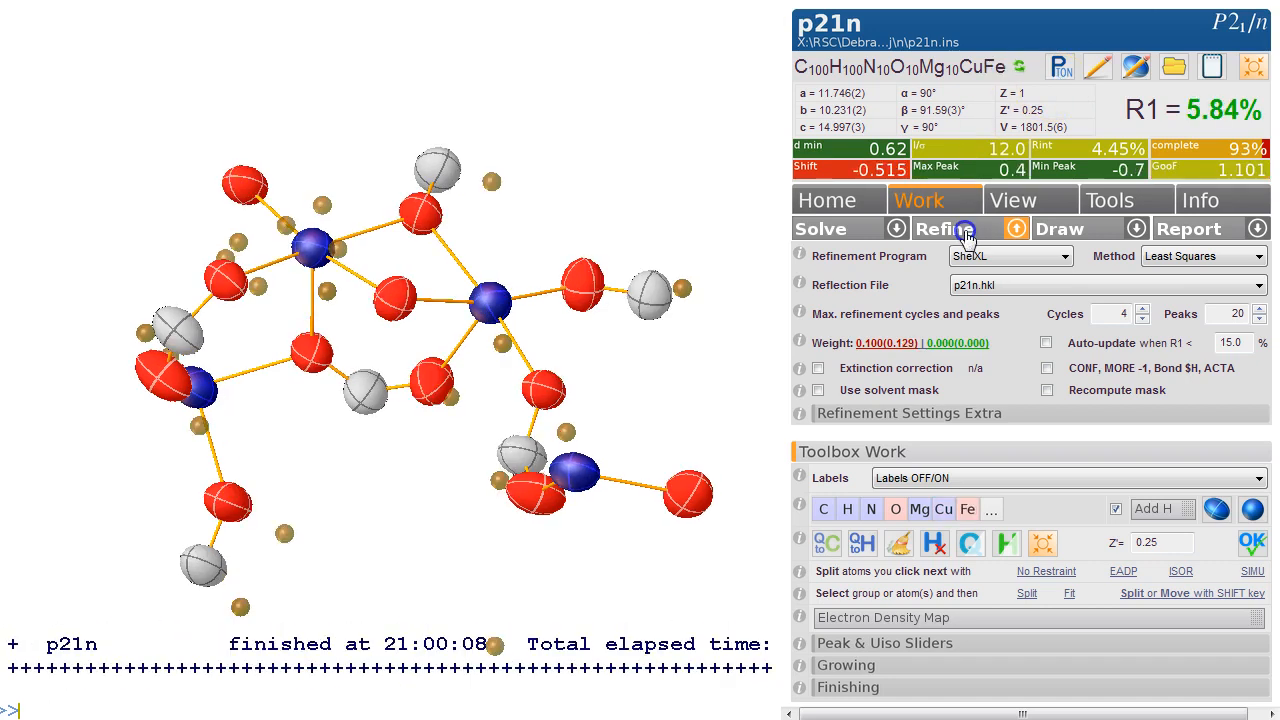
Display the electron density map for the iron model and examine the density around the metal atoms
left_click_drag(528, 194, 566, 251)
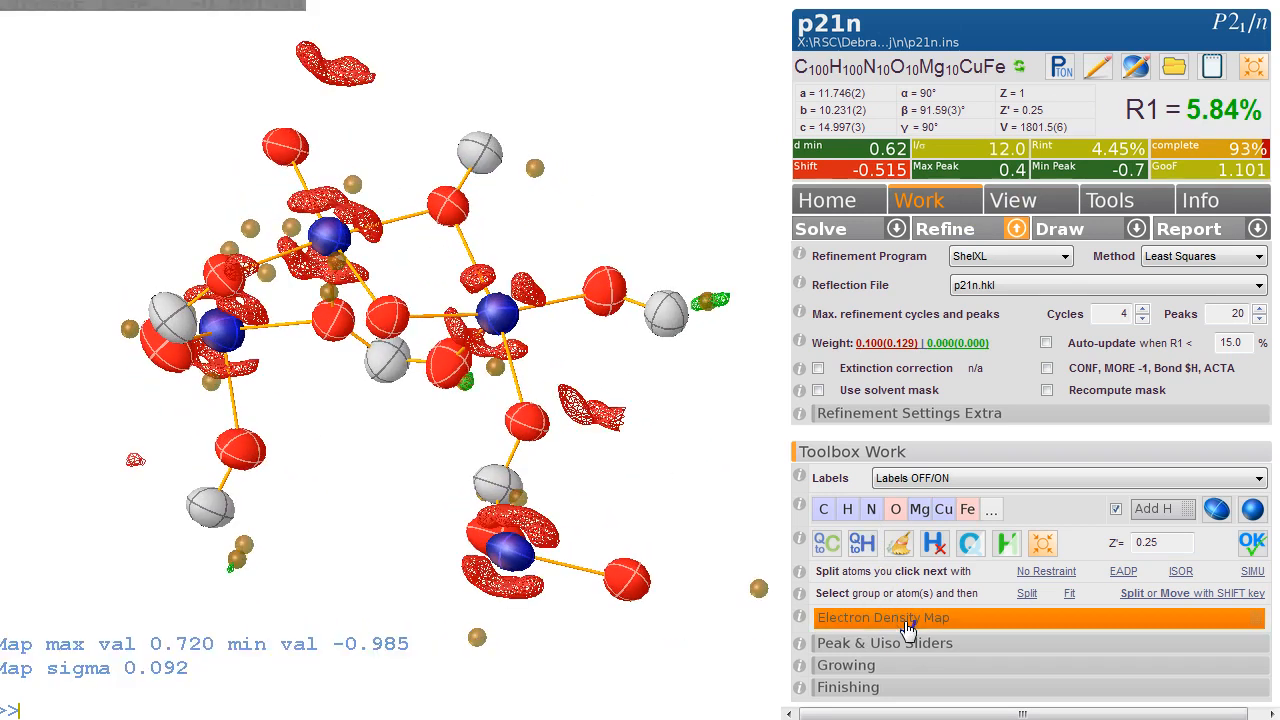
Hide the electron density map and update the chemical formula to match the current model contents
left_click(908, 627)
left_click_drag(706, 220, 420, 240)
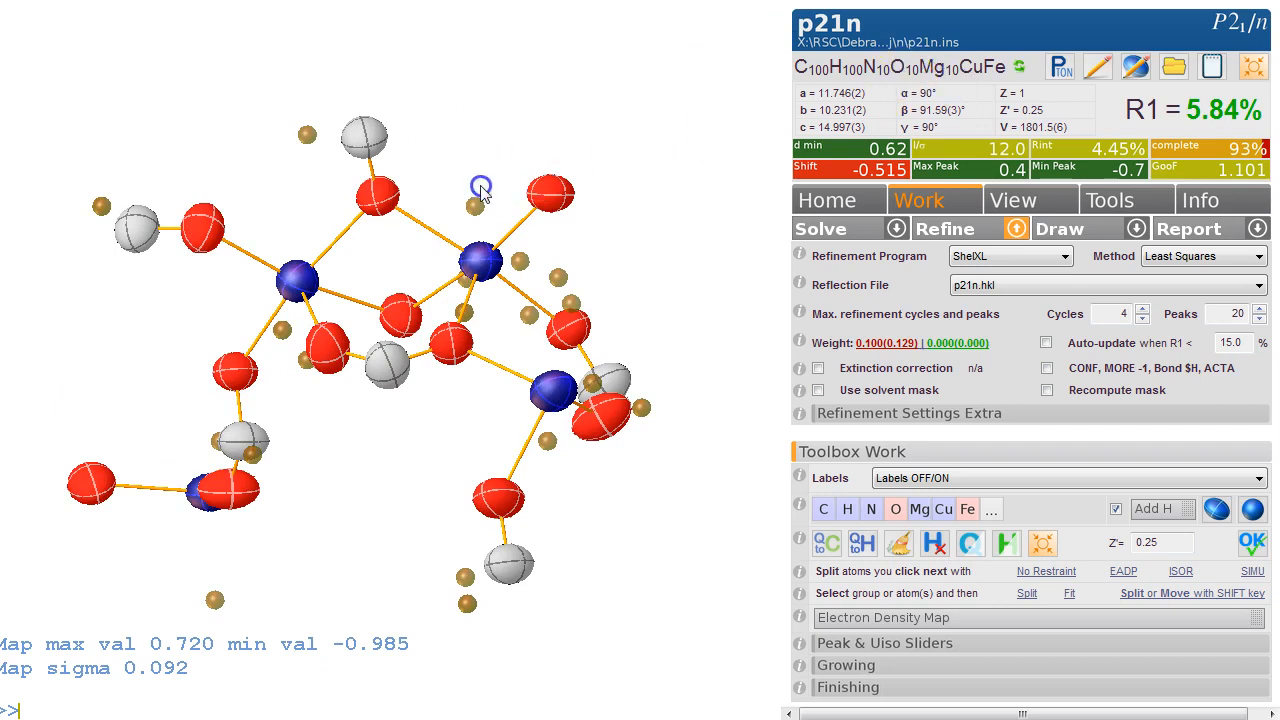
left_click(1015, 67)
left_click_drag(596, 277, 646, 305)
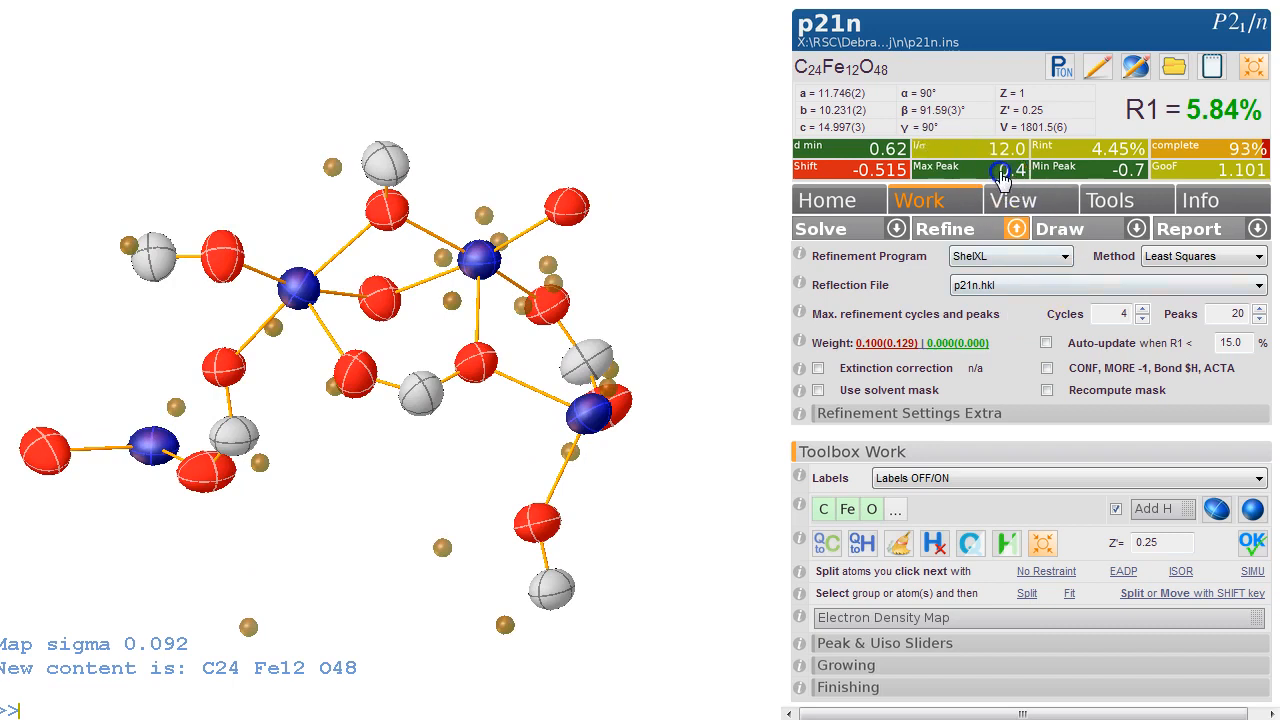
Add hydrogen atoms to the iron model and hide the Q-peaks
left_click(1165, 514)
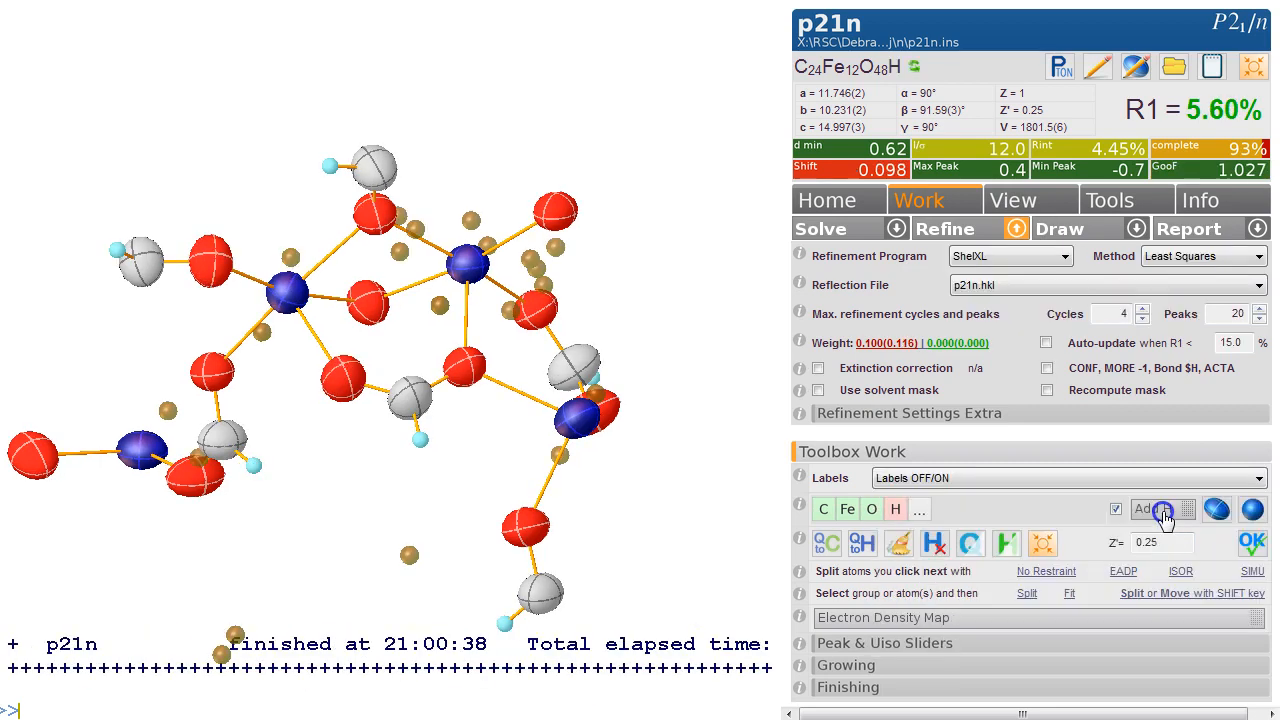
left_click_drag(628, 194, 563, 137)
left_click_drag(724, 240, 480, 234)
left_click(622, 262)
mouse_move(622, 262)
left_mouse_down()
mouse_move(666, 294)
mouse_move(549, 269)
mouse_move(597, 227)
mouse_move(571, 172)
mouse_move(631, 200)
mouse_move(621, 169)
mouse_move(577, 266)
mouse_move(611, 266)
mouse_move(600, 249)
mouse_move(603, 259)
left_mouse_up()
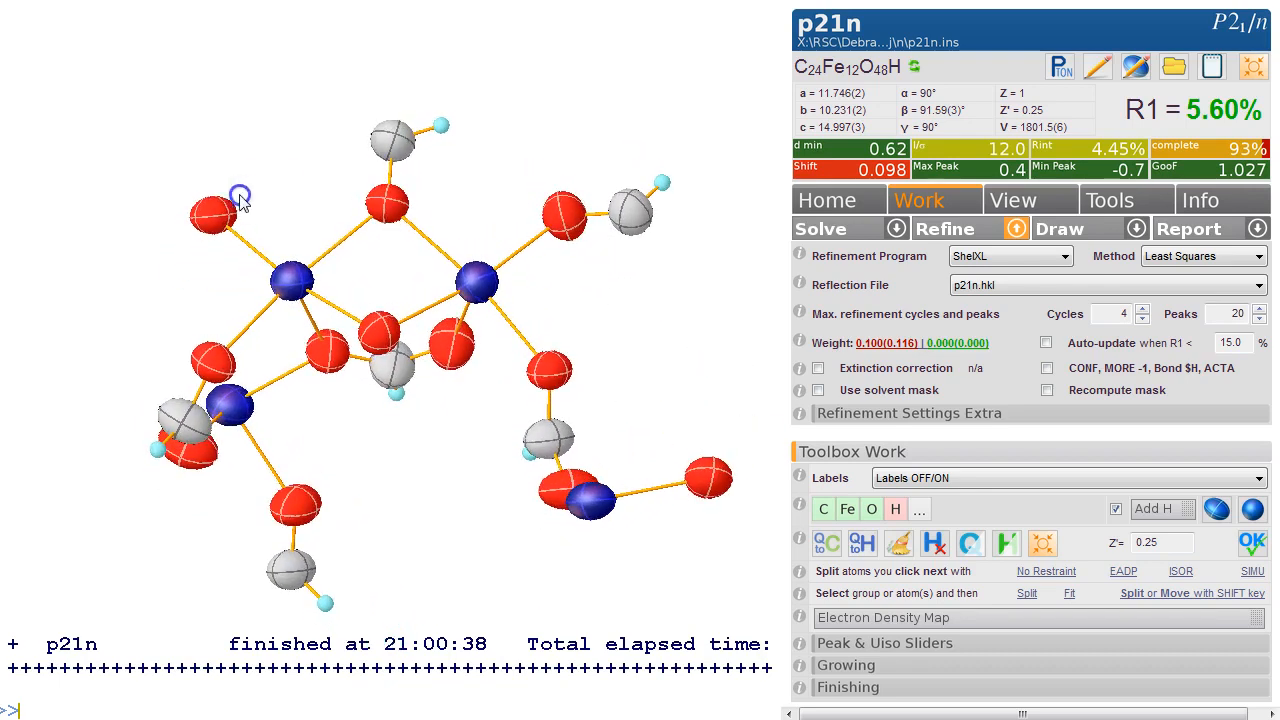
Try growing the structure with symmetry-equivalent fragments at the dangling bonds, and return to the asymmetric unit
mouse_move(208, 222)
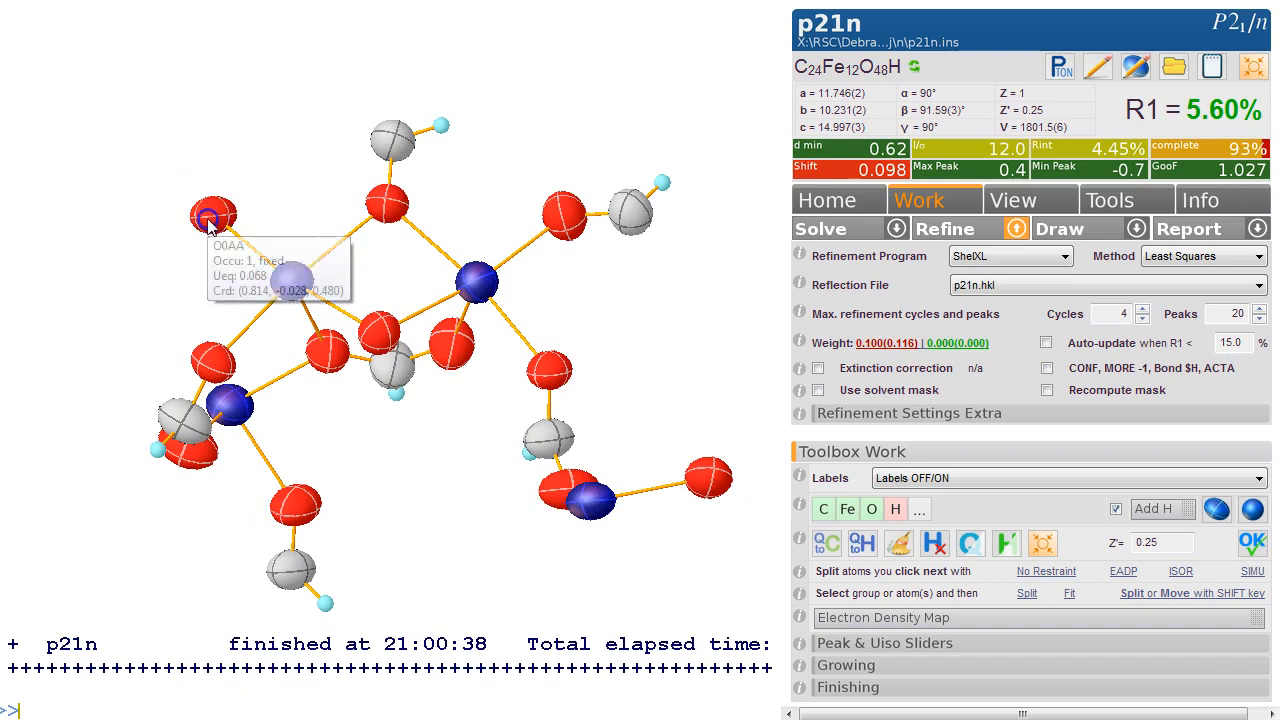
key("ctrl+g")
left_click(209, 215)
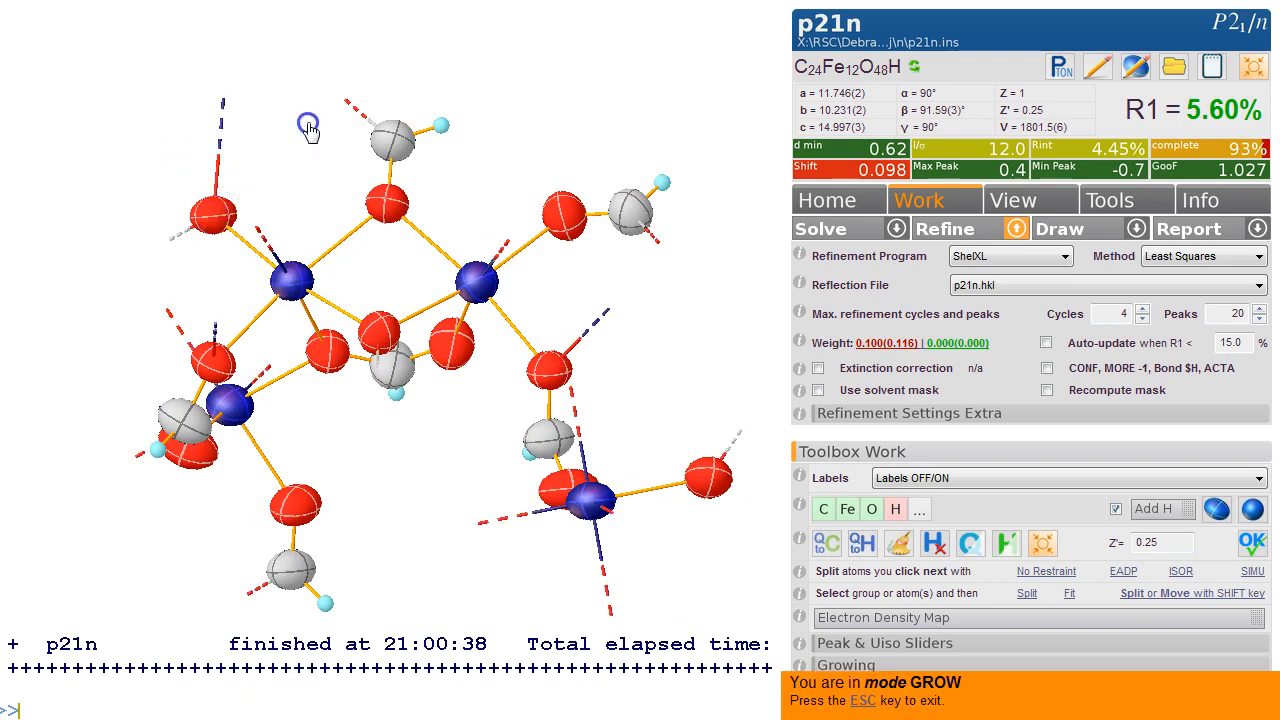
left_click(182, 236)
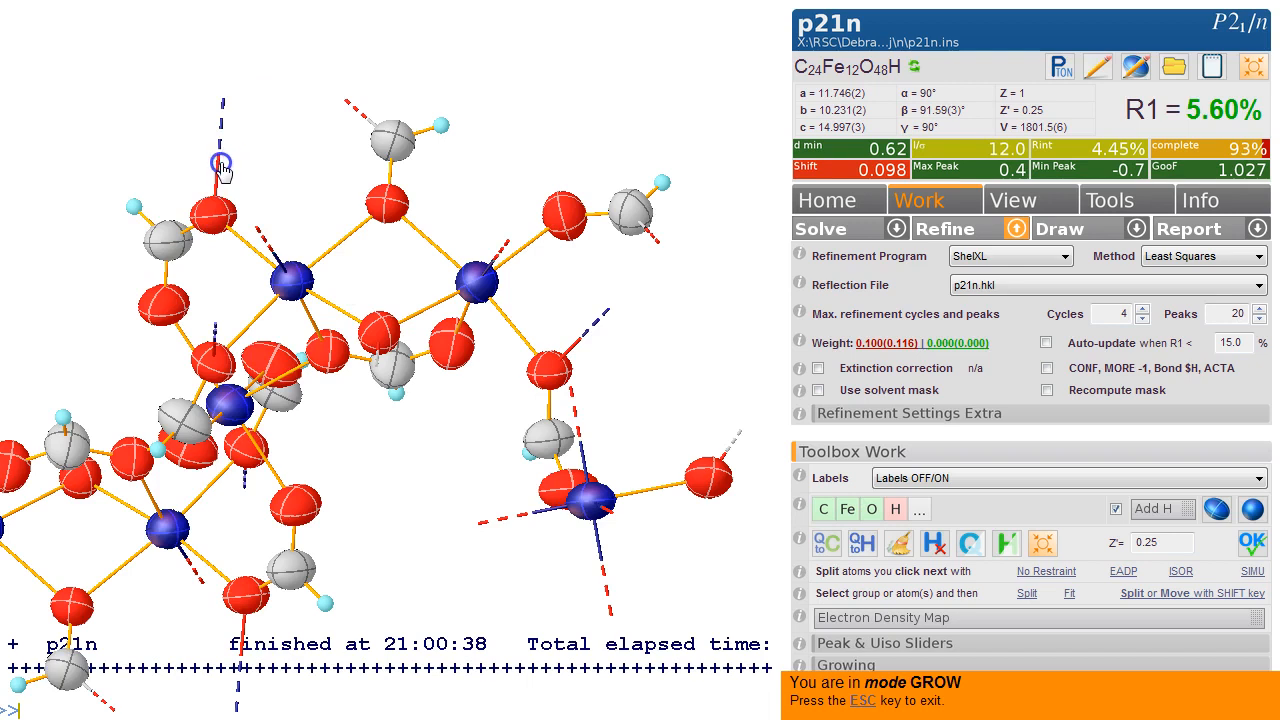
left_click(356, 115)
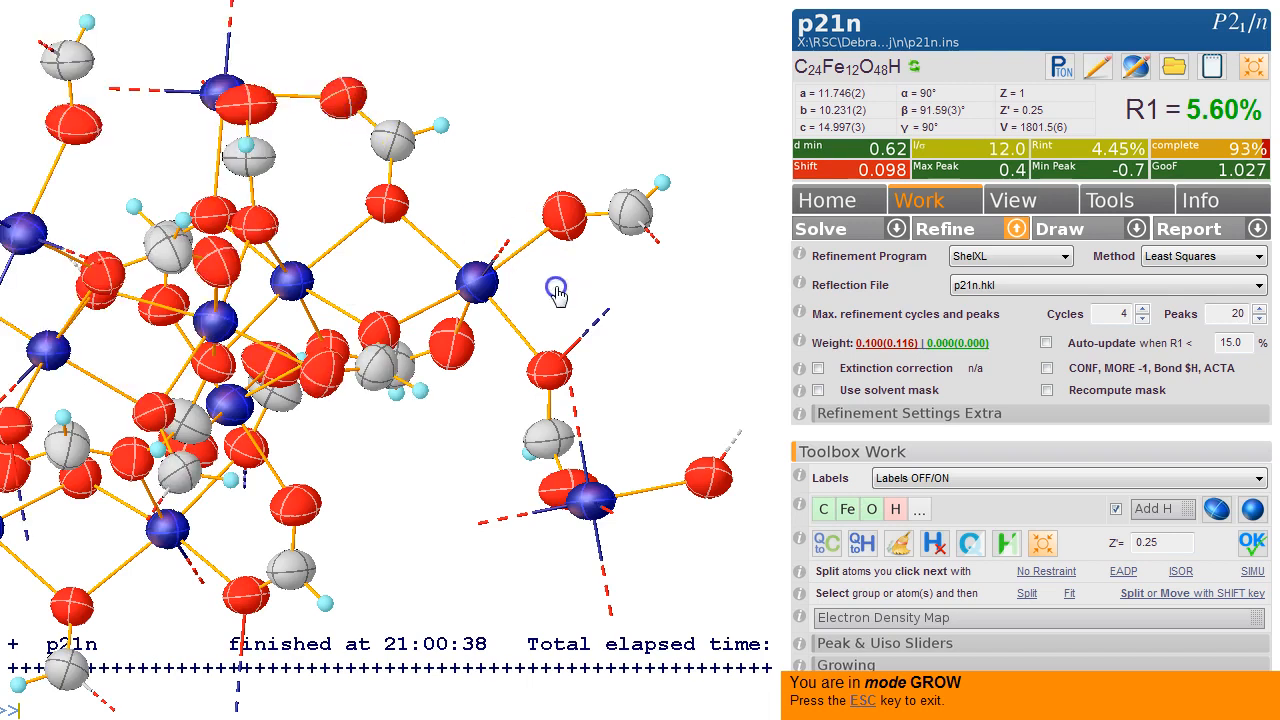
left_click(498, 256)
mouse_move(636, 344)
left_mouse_down()
mouse_move(677, 346)
mouse_move(661, 268)
mouse_move(646, 354)
left_mouse_up()
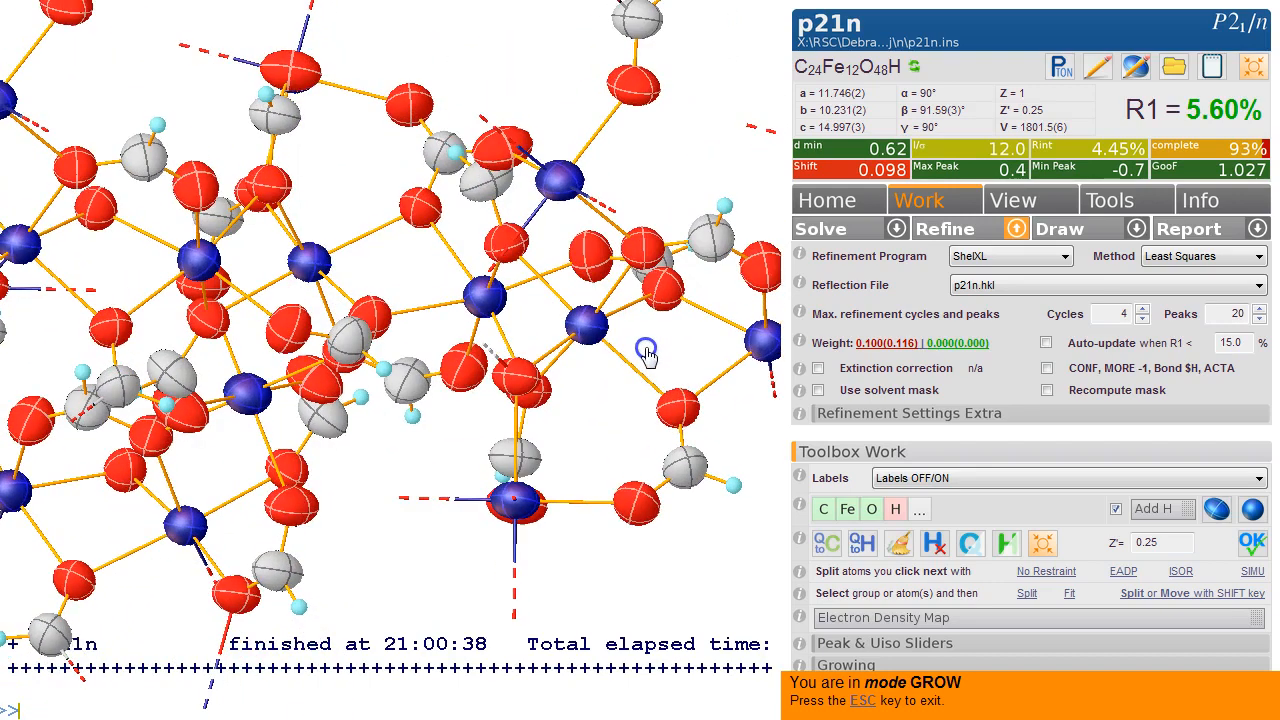
key("Return")
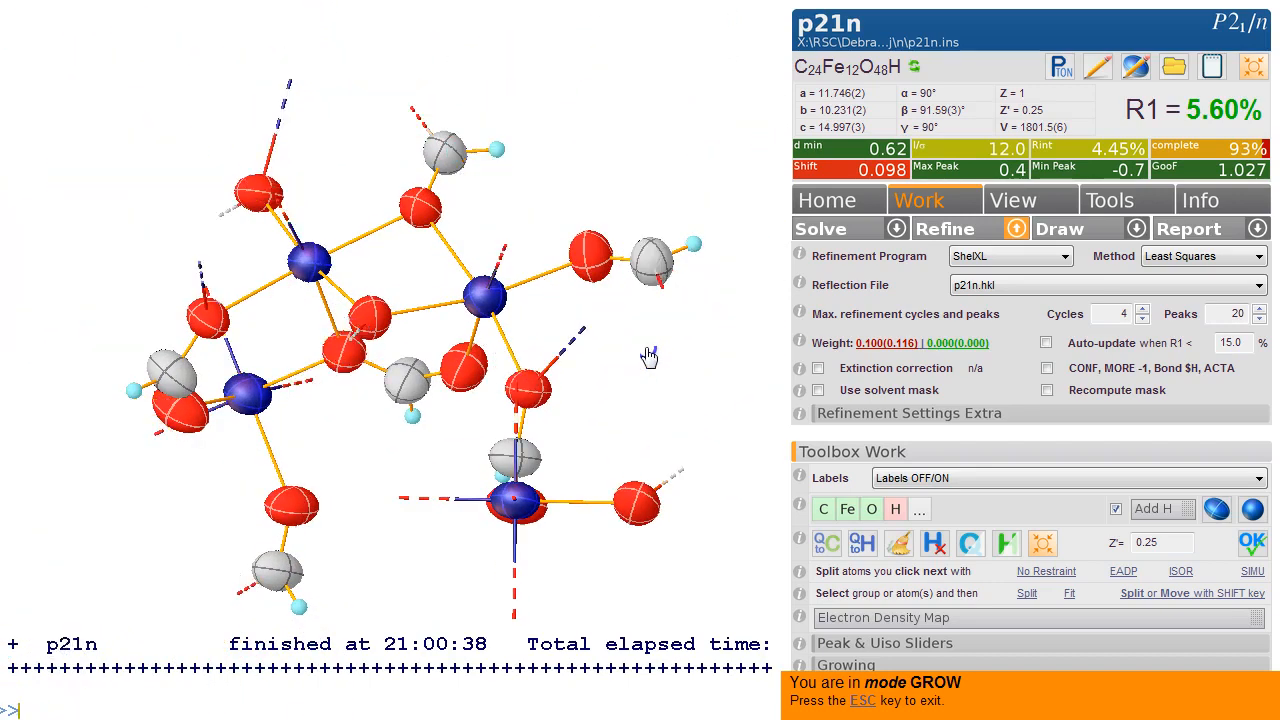
key("Escape")
left_click_drag(440, 265, 480, 290)
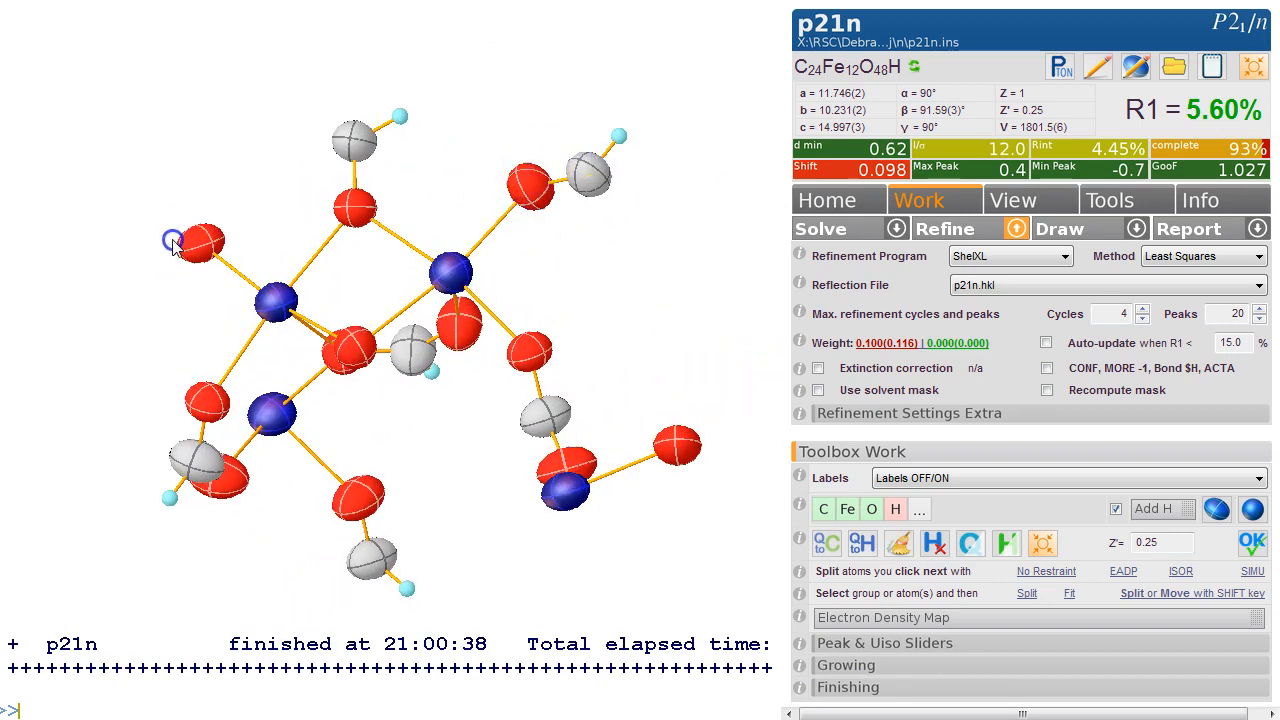
Using the Move grow mode, relocate the three detached oxygen atoms onto the incomplete carbon atoms to complete the formate groups
left_click(1016, 228)
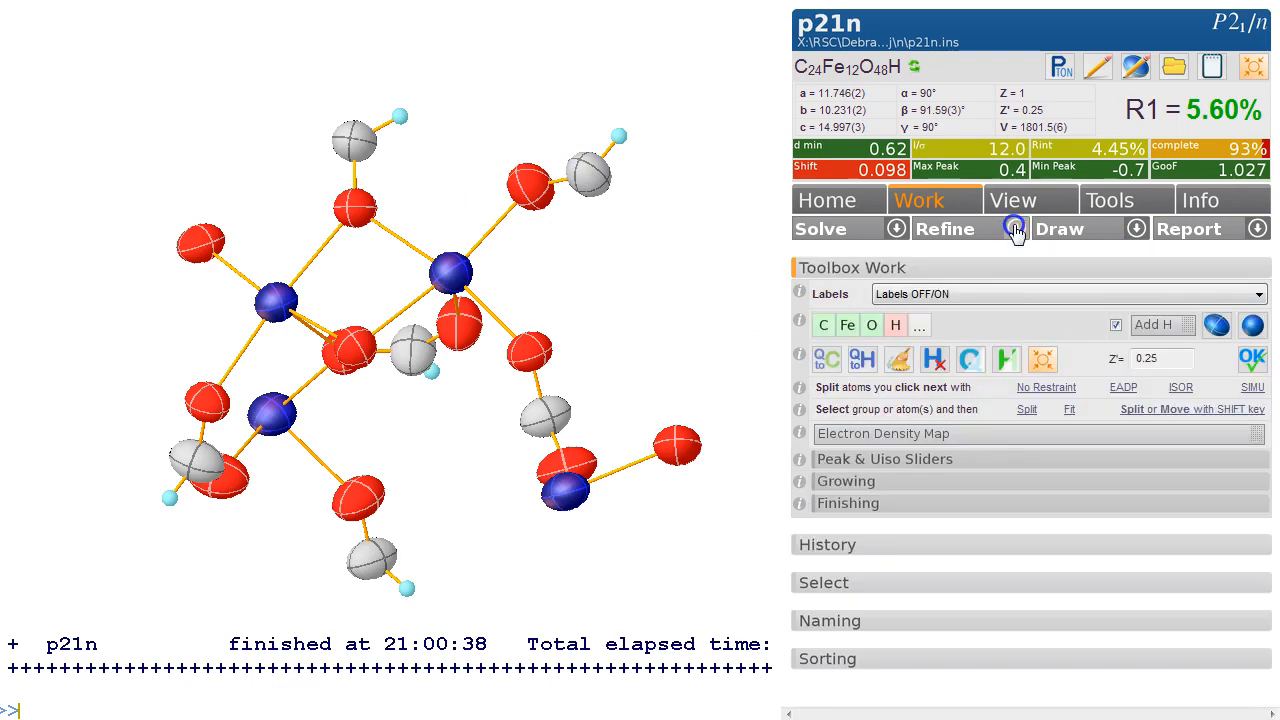
left_click(965, 481)
left_click(1018, 521)
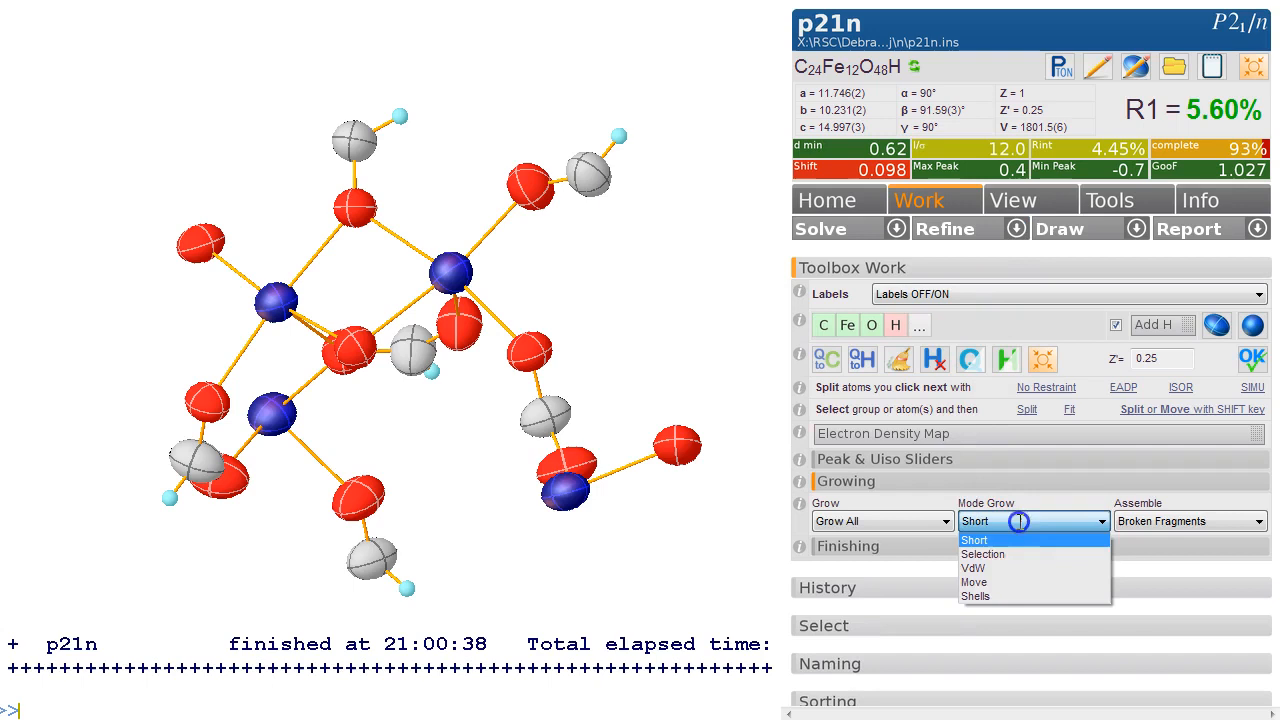
left_click(1026, 584)
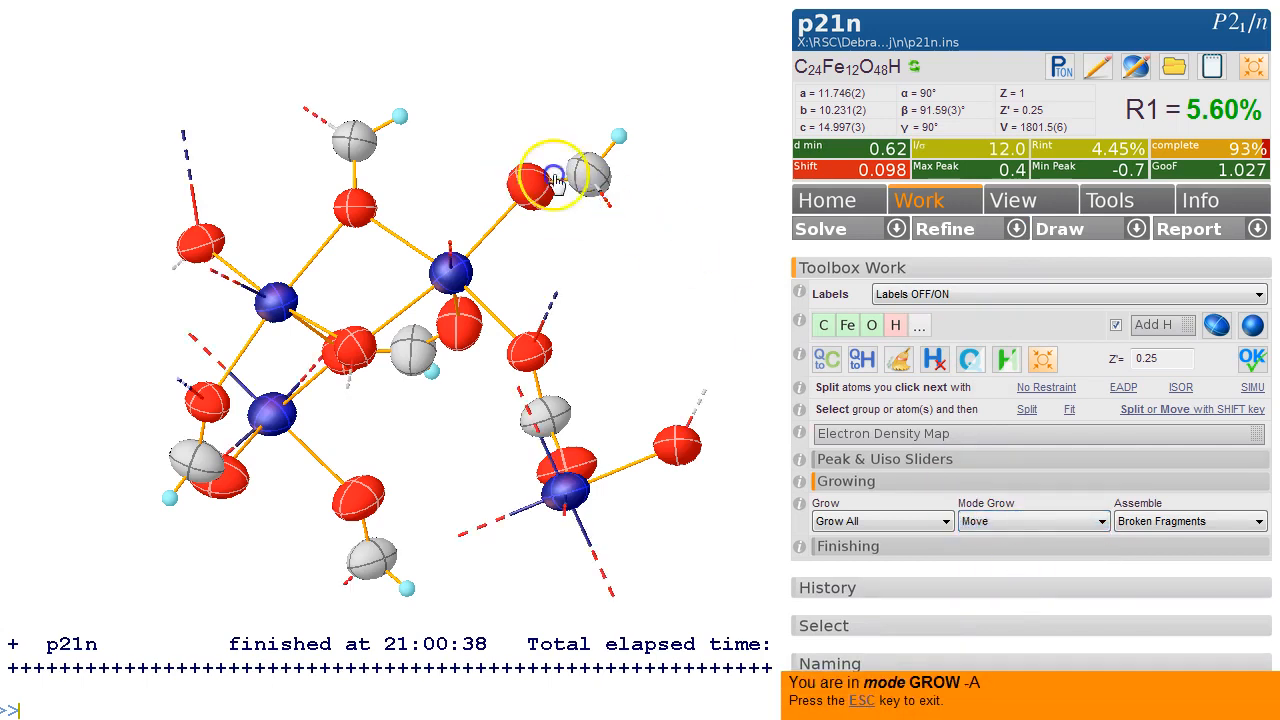
left_click(608, 208)
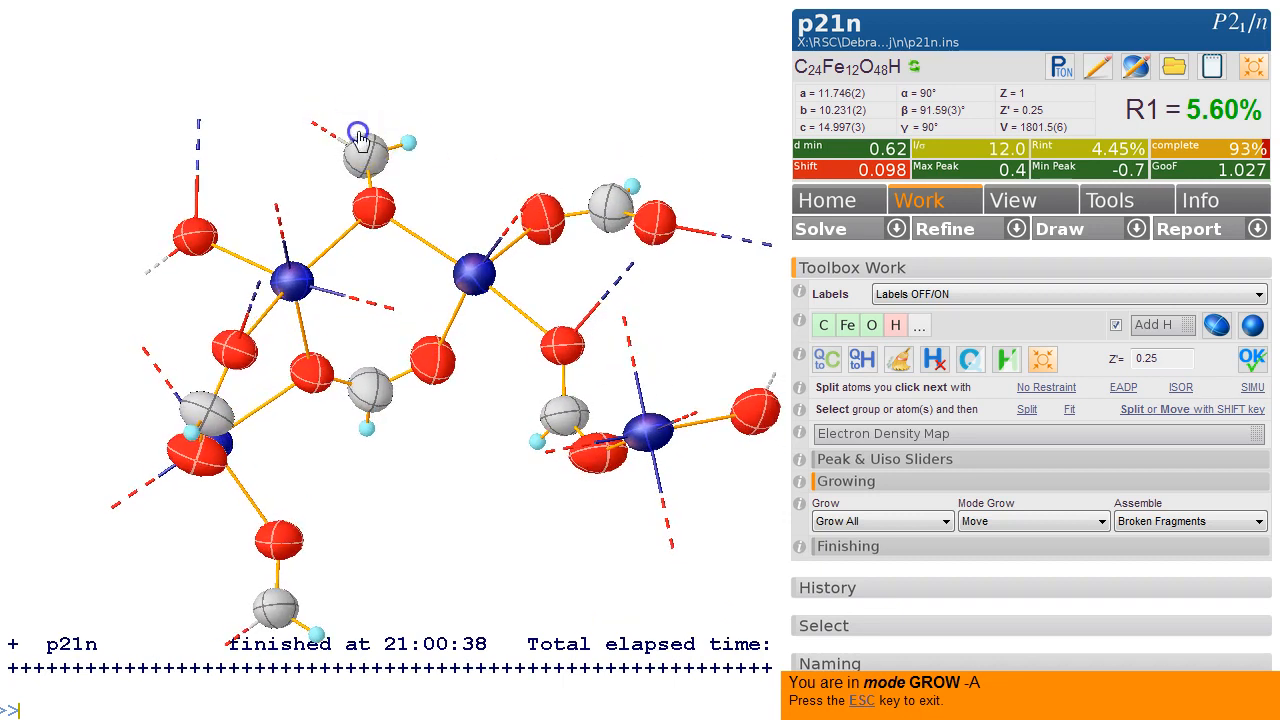
left_click(316, 133)
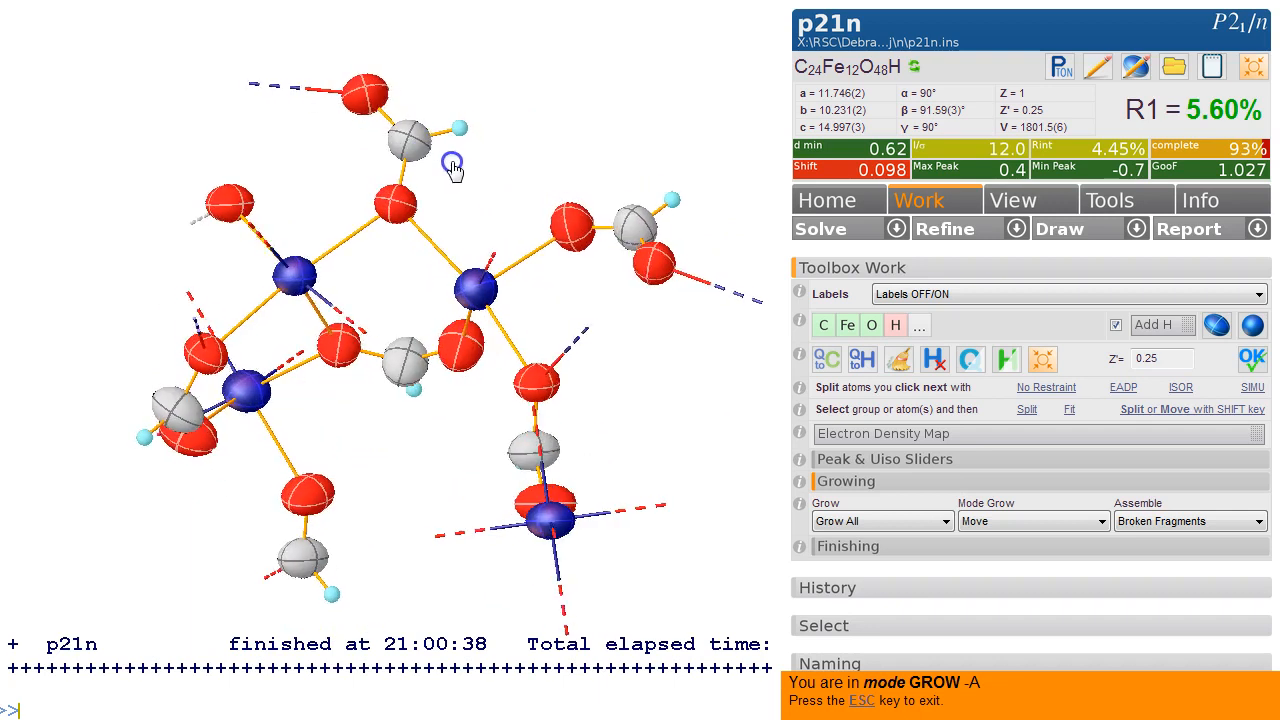
left_click(234, 571)
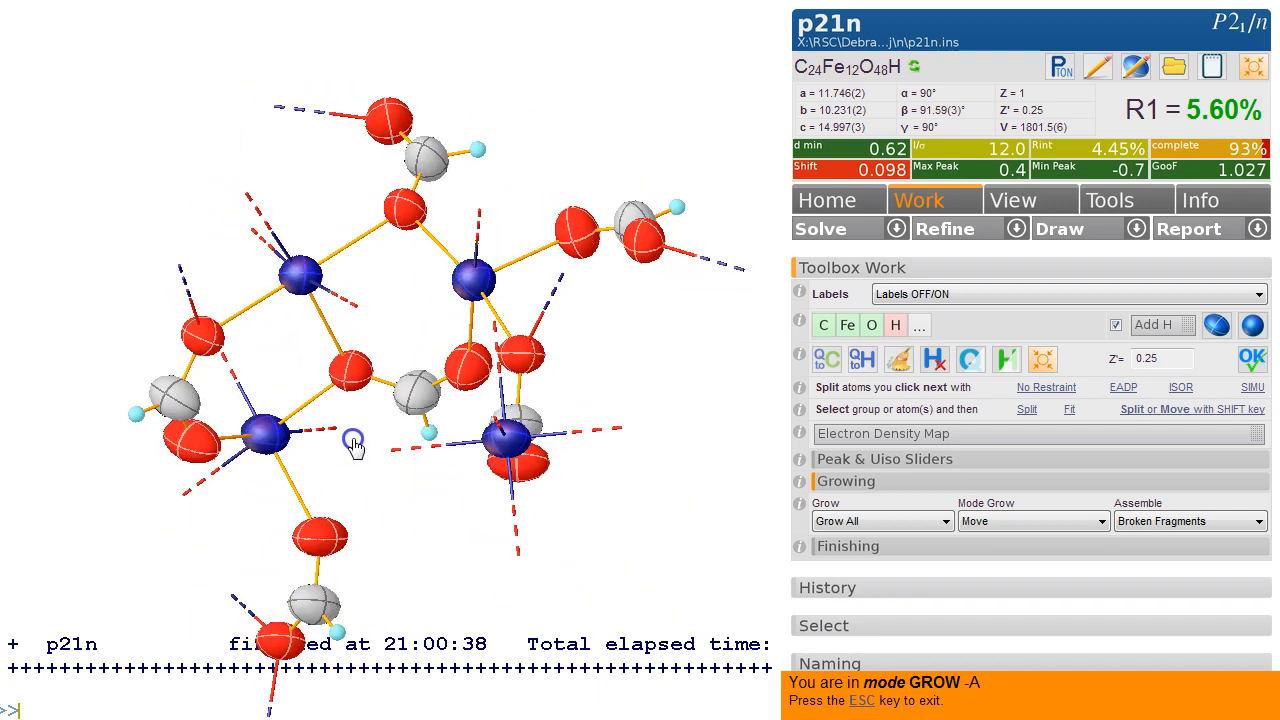
key("Escape")
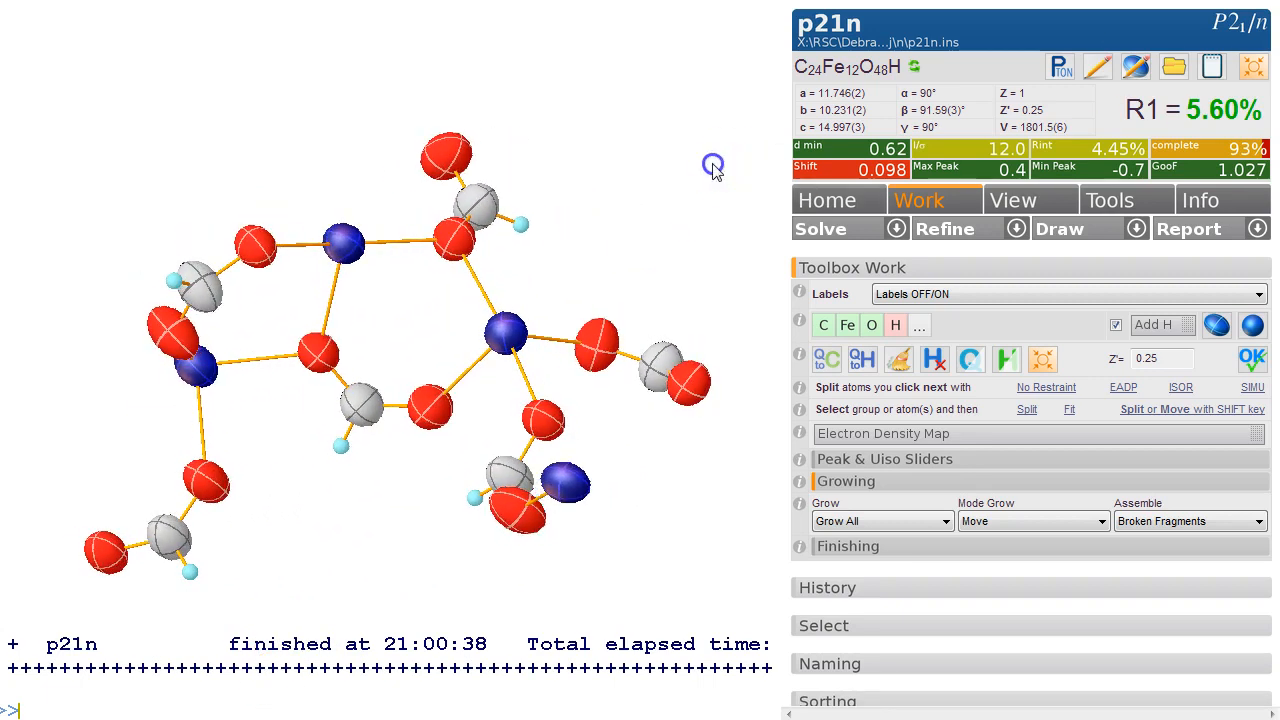
left_click_drag(380, 491, 212, 346)
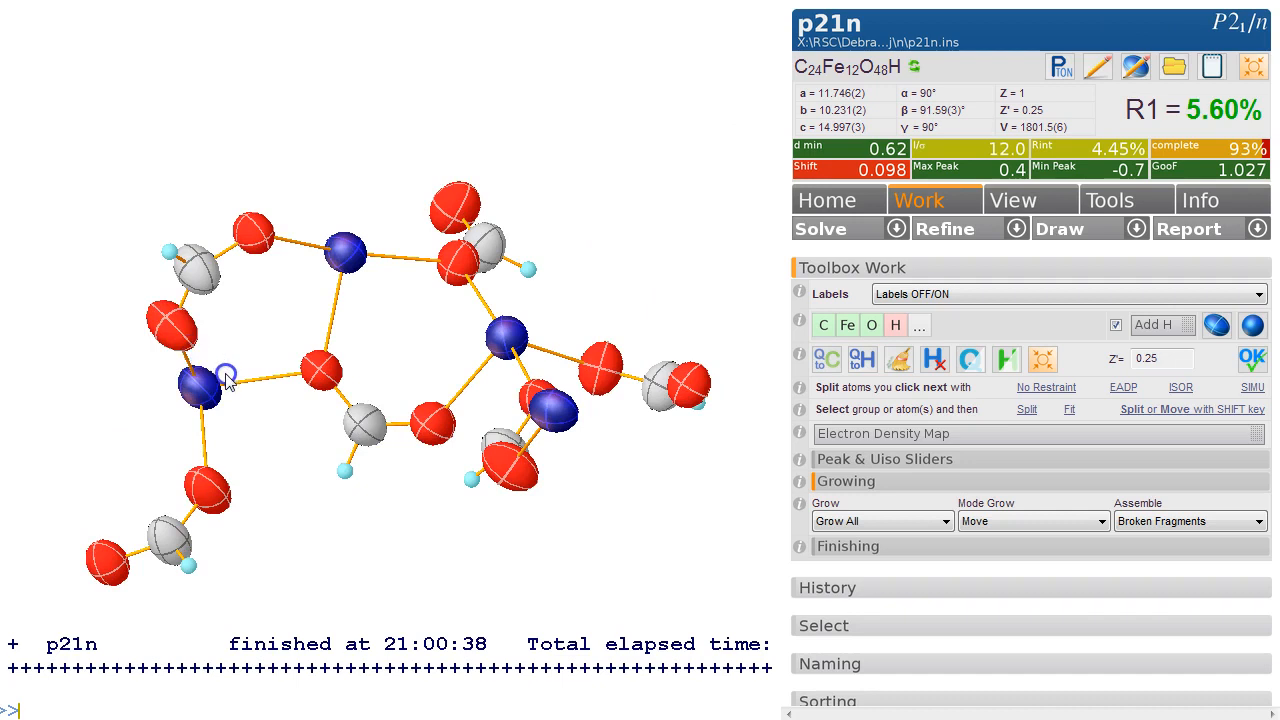
left_click_drag(557, 227, 580, 277)
left_click_drag(660, 201, 661, 175)
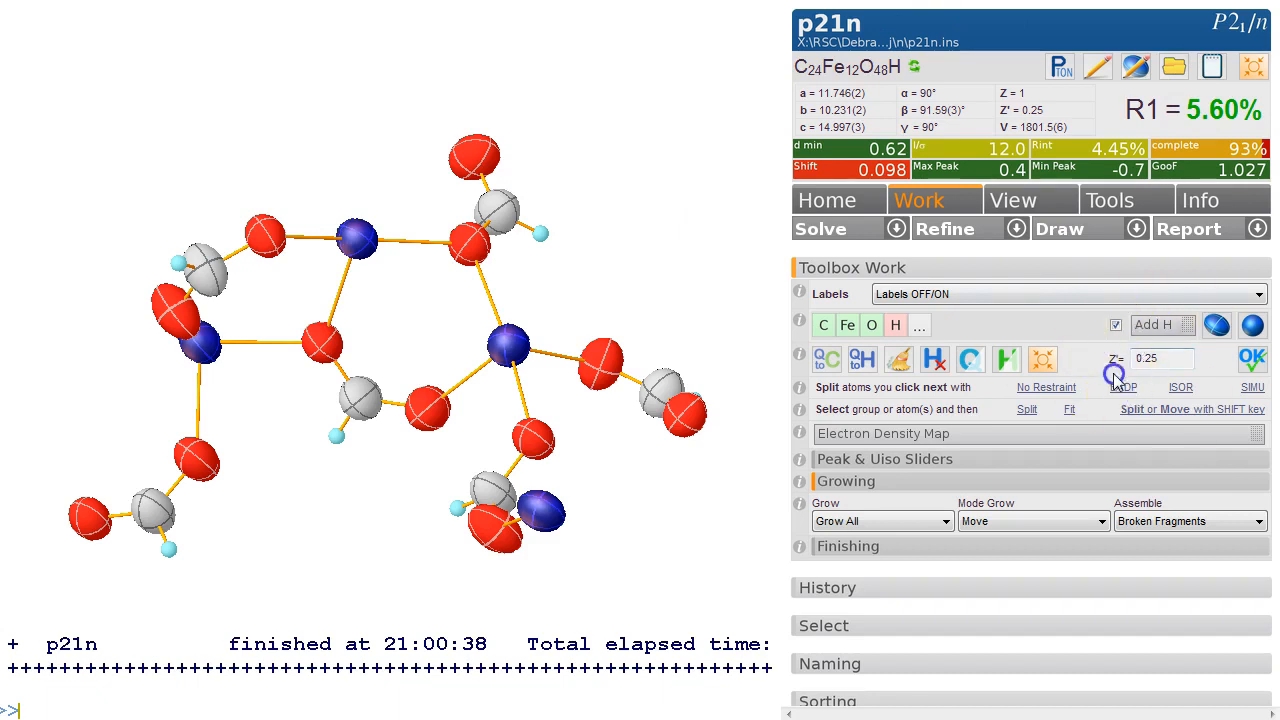
Try Z' values of 2 and 4 for the structure, applying each one to the formula
left_click_drag(1170, 361, 841, 339)
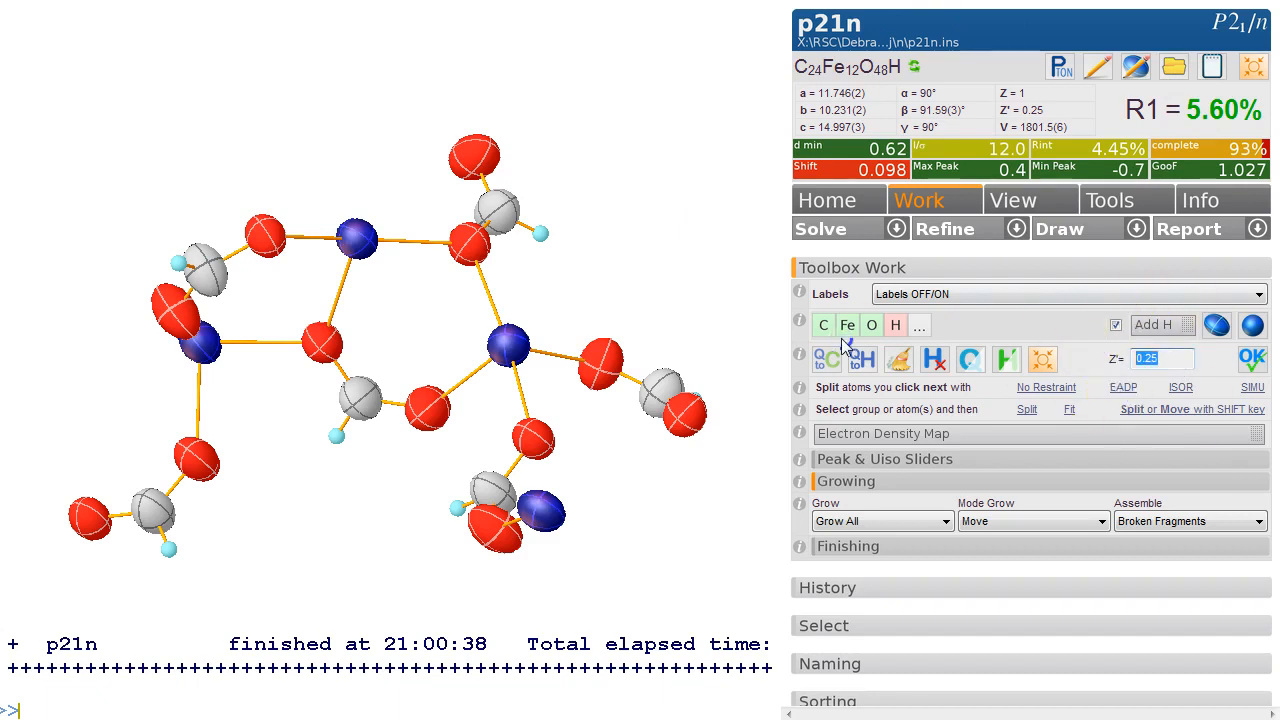
type("2")
key("Return")
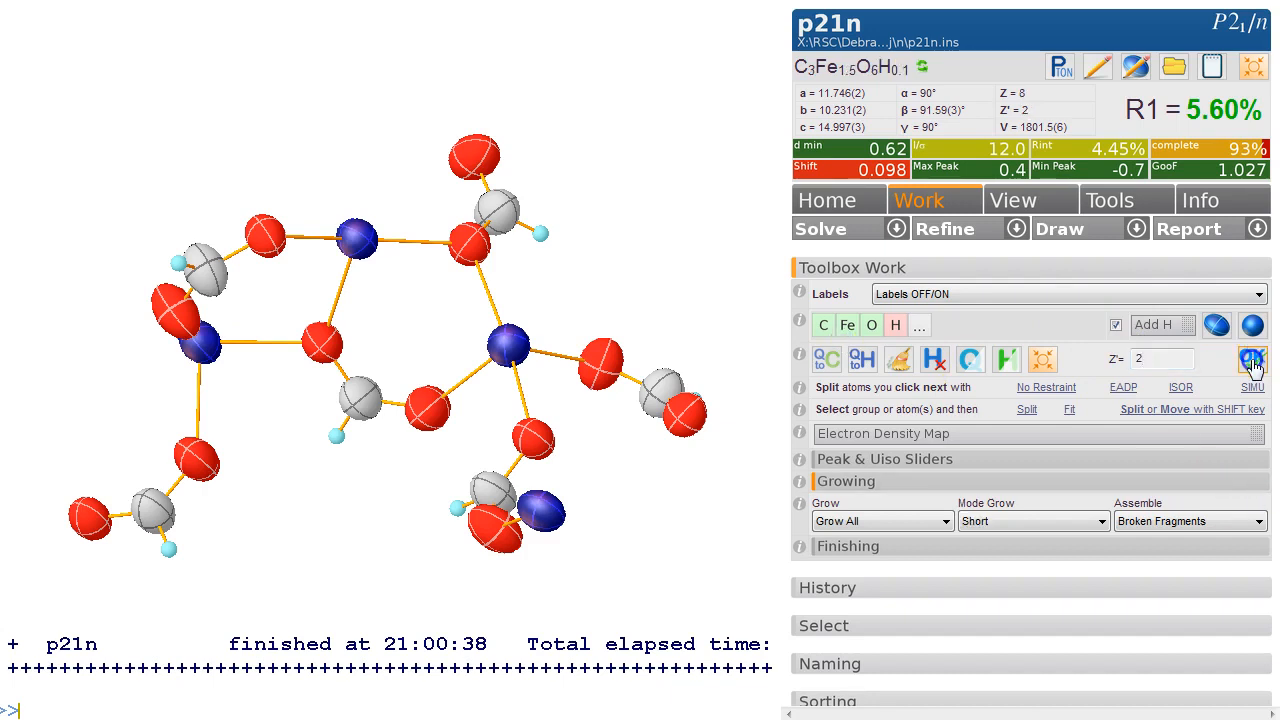
left_click(1253, 362)
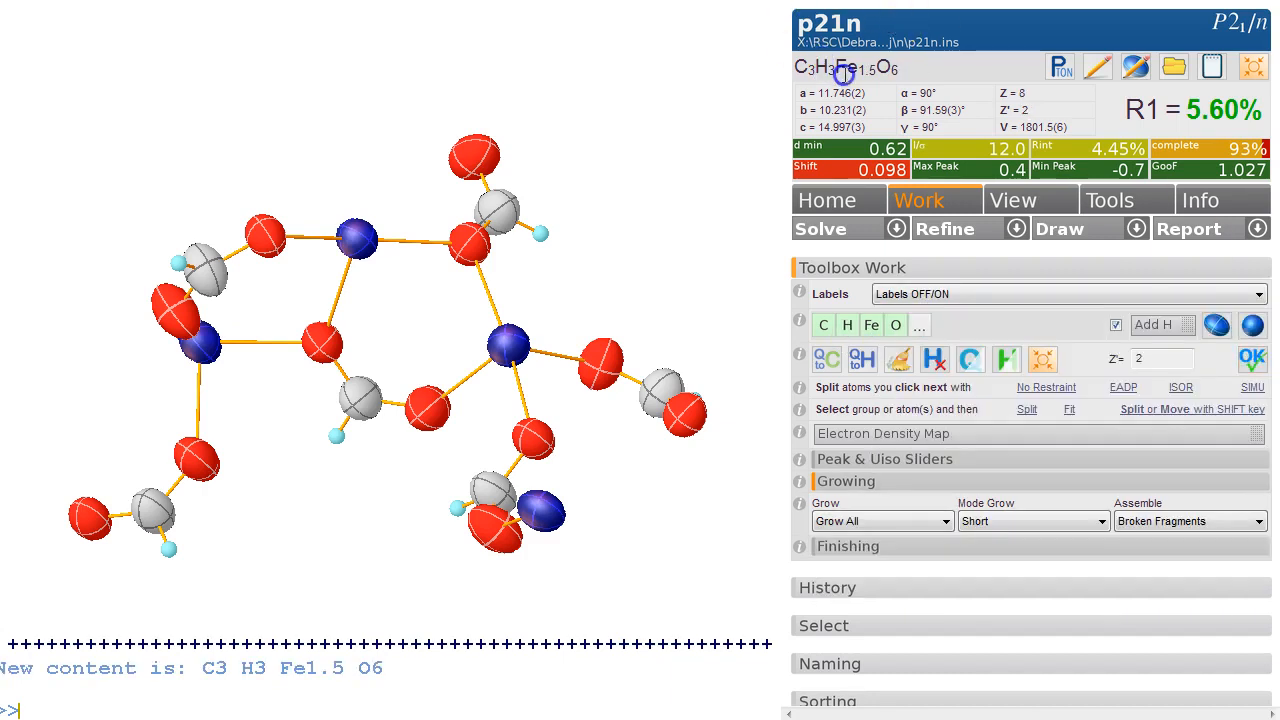
left_click_drag(1151, 362, 1058, 362)
type("4")
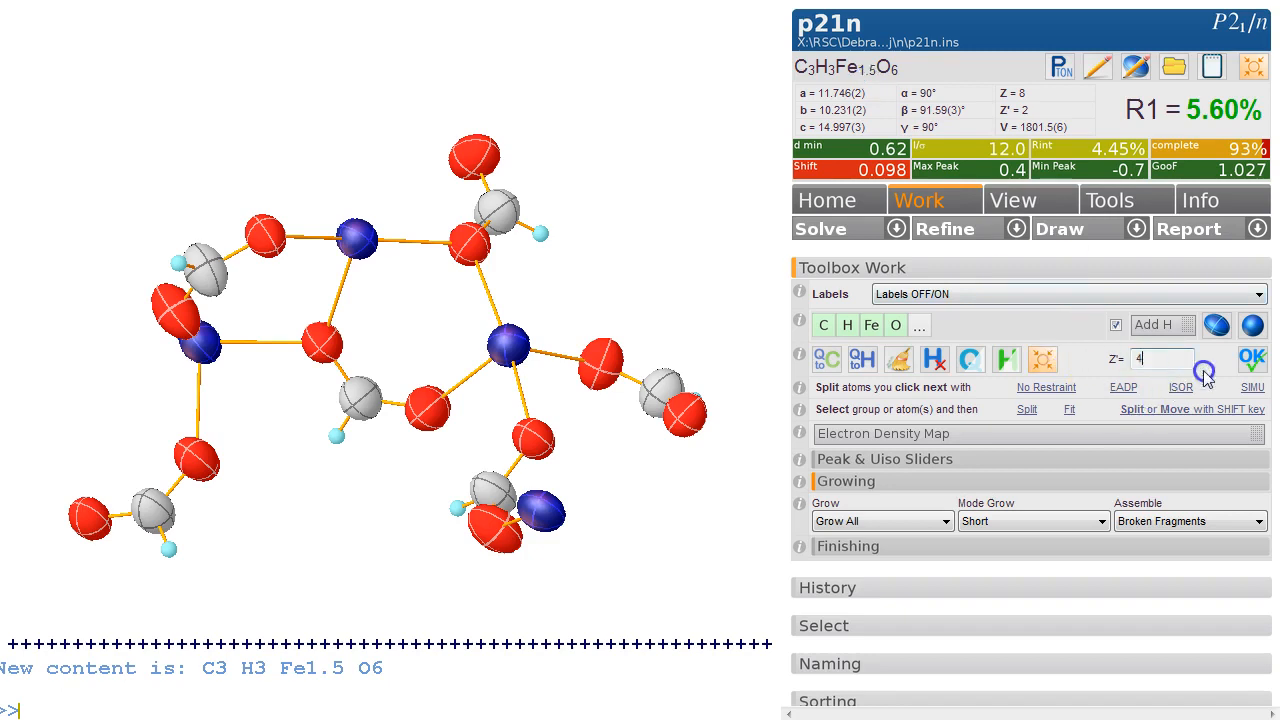
left_click(1253, 360)
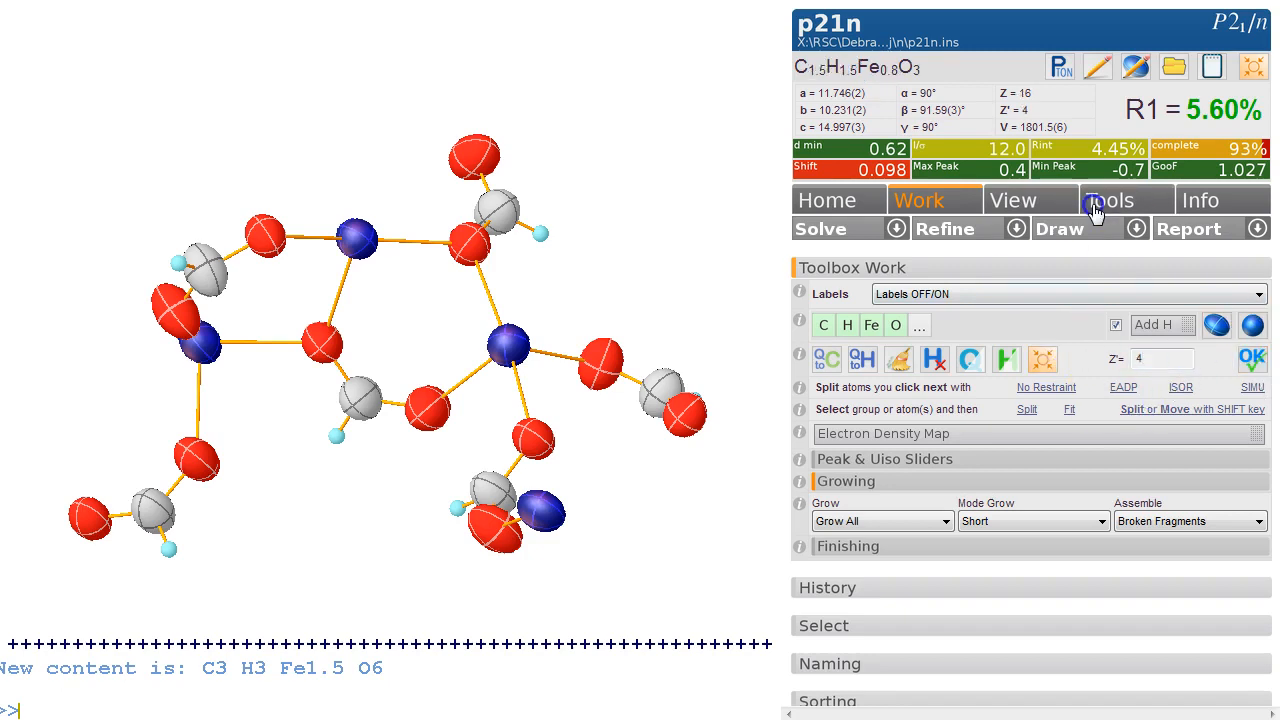
Set Z' to 1, apply it to the formula, and refine the model
left_click_drag(1163, 362, 1045, 356)
type("1")
left_click(1253, 360)
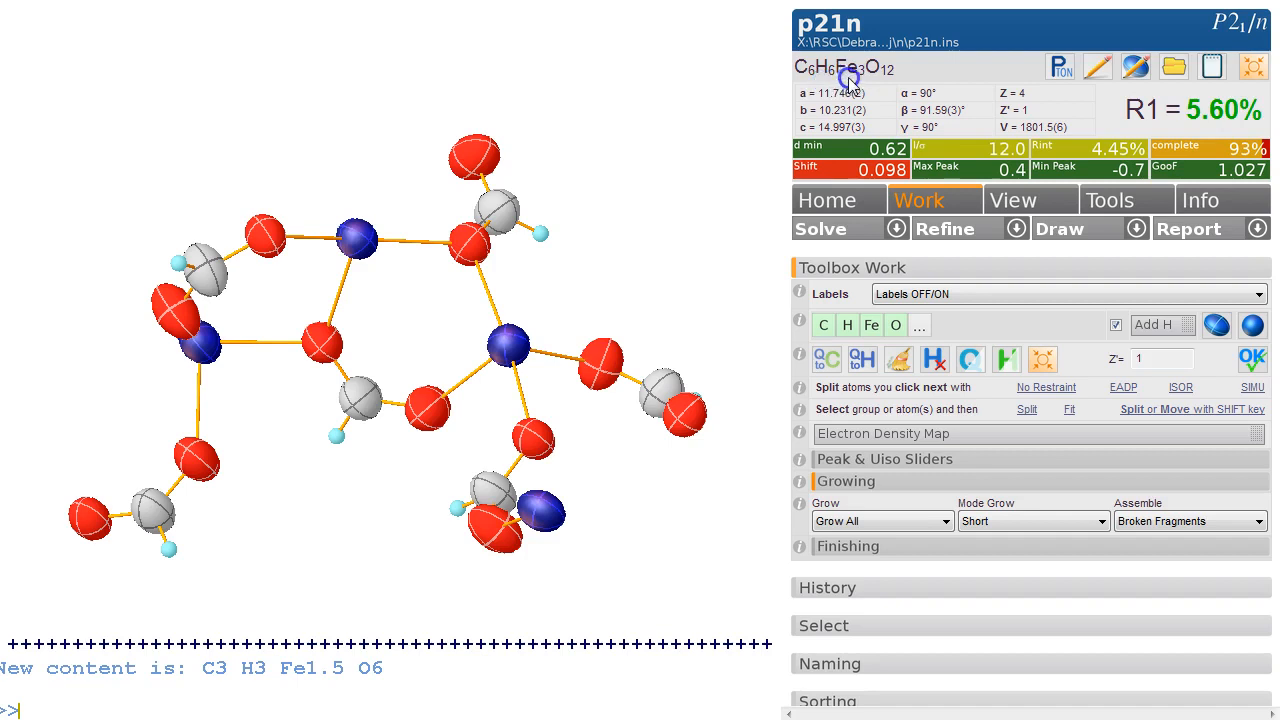
left_click_drag(500, 191, 486, 160)
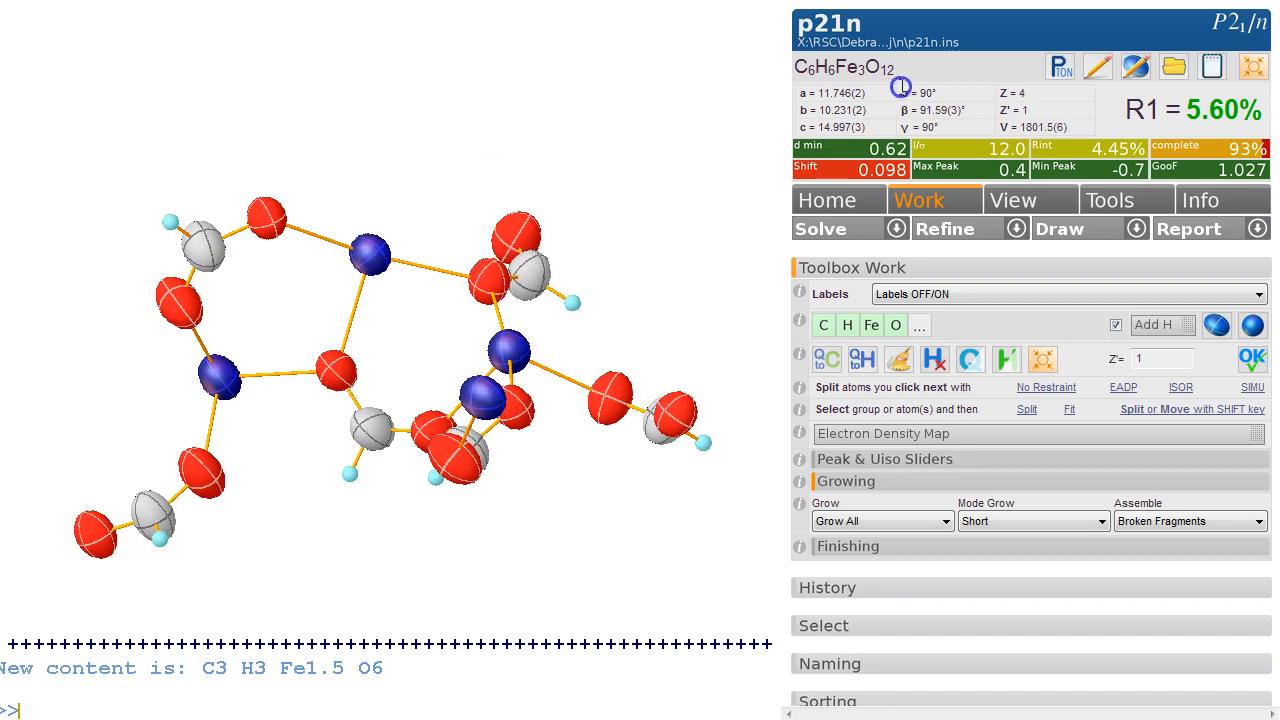
left_click(946, 230)
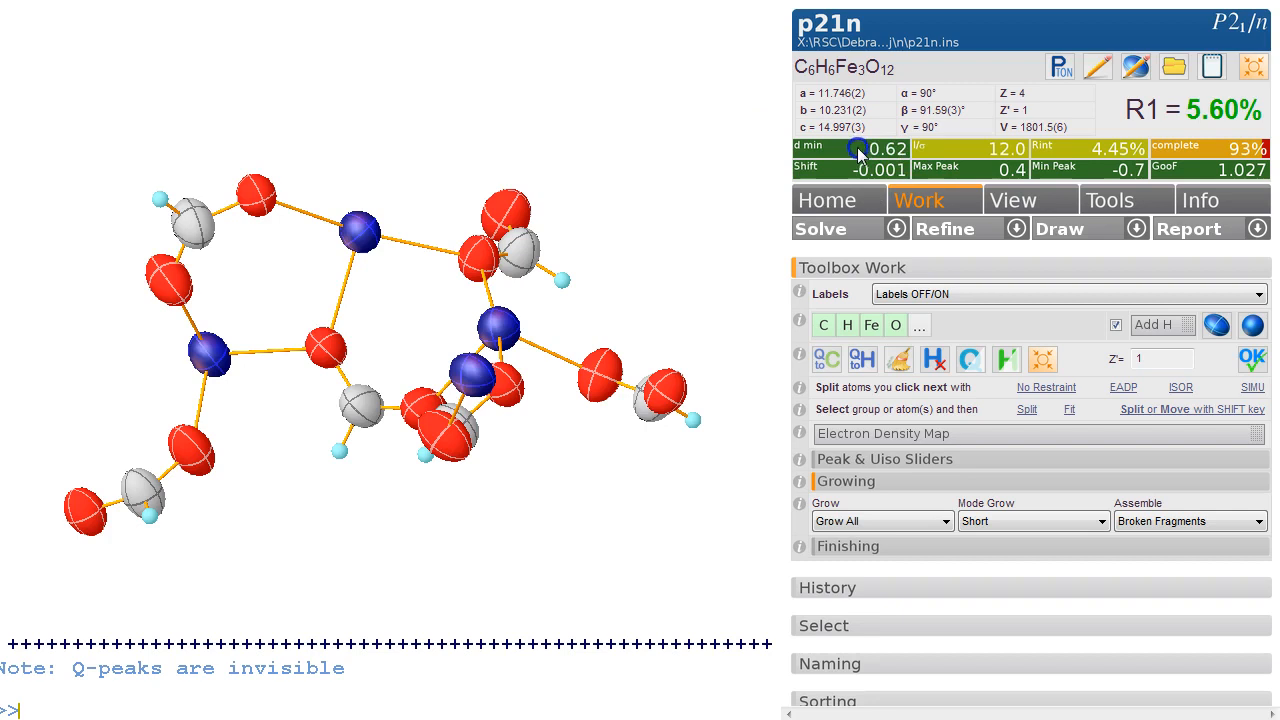
mouse_move(571, 126)
left_mouse_down()
mouse_move(586, 183)
mouse_move(569, 183)
mouse_move(577, 129)
left_mouse_up()
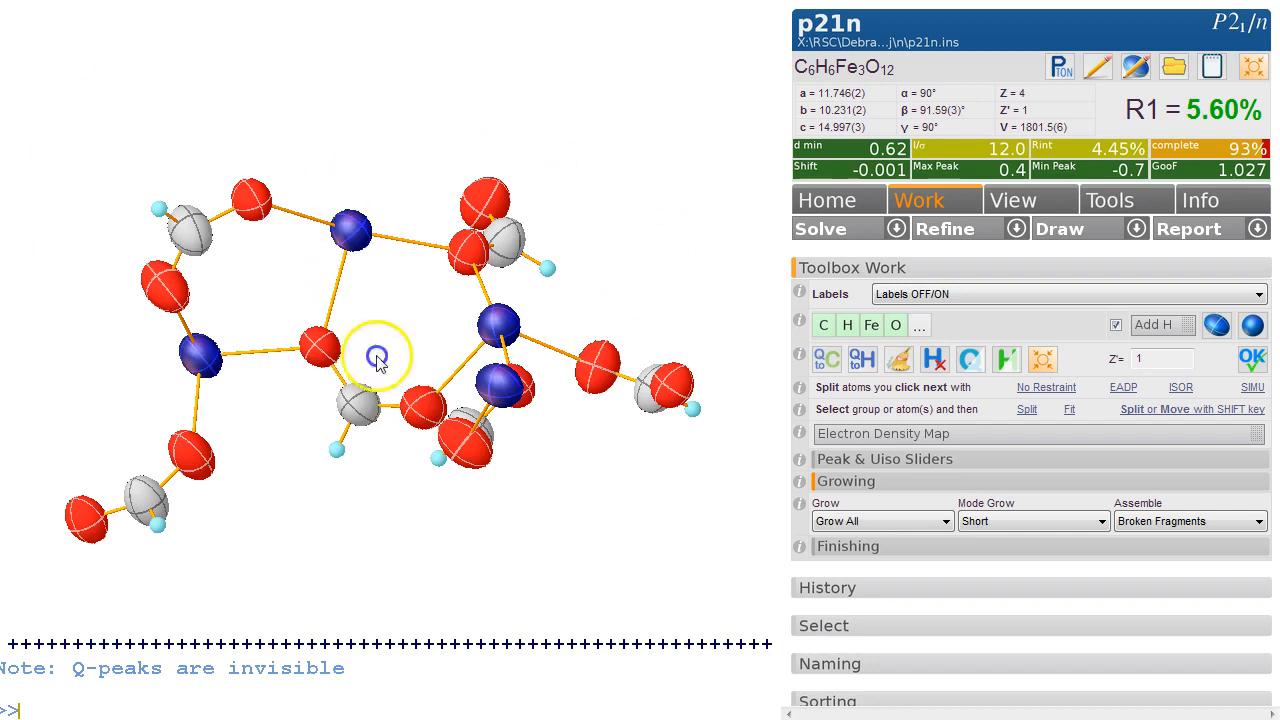
left_click_drag(417, 280, 411, 328)
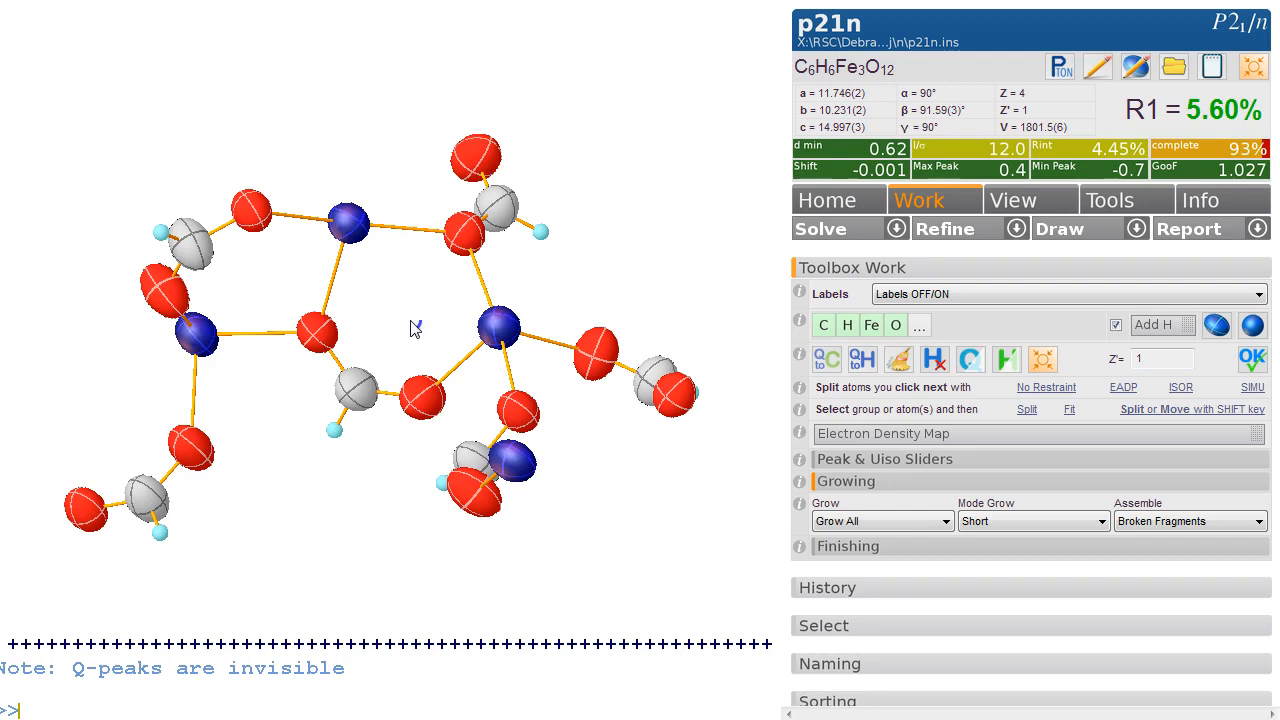
mouse_move(427, 313)
left_mouse_down()
mouse_move(423, 277)
mouse_move(410, 317)
left_mouse_up()
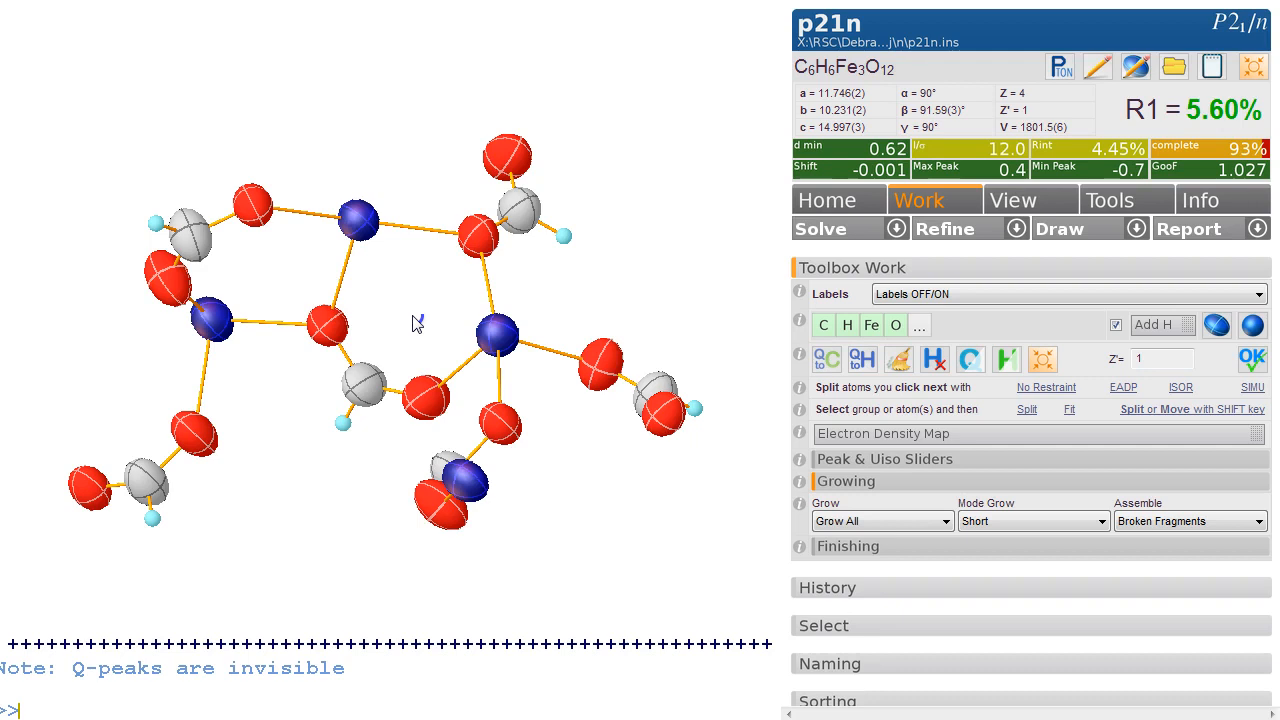
left_click_drag(415, 318, 423, 280)
left_click(408, 257)
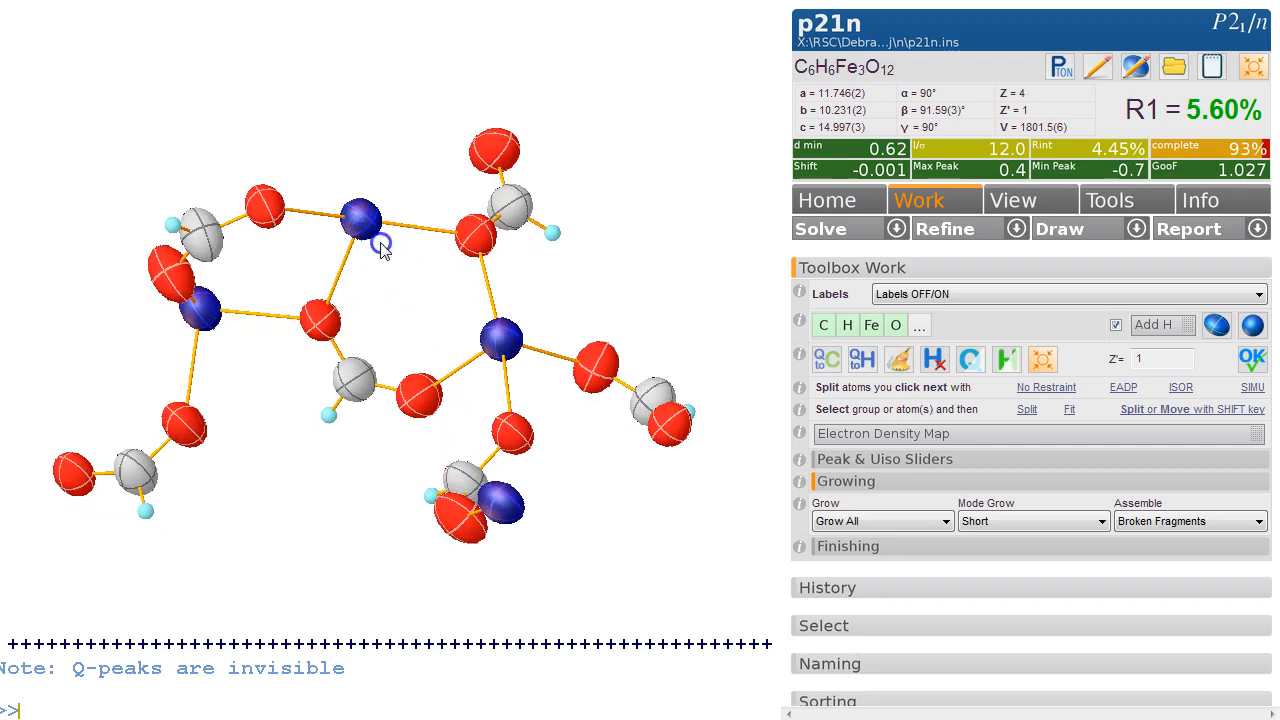